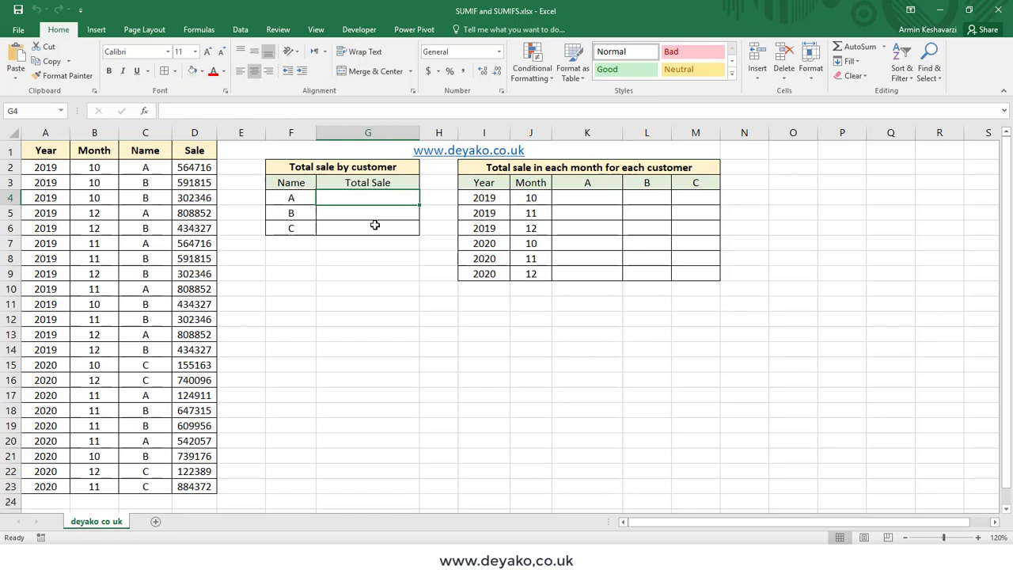
left_click(190, 137)
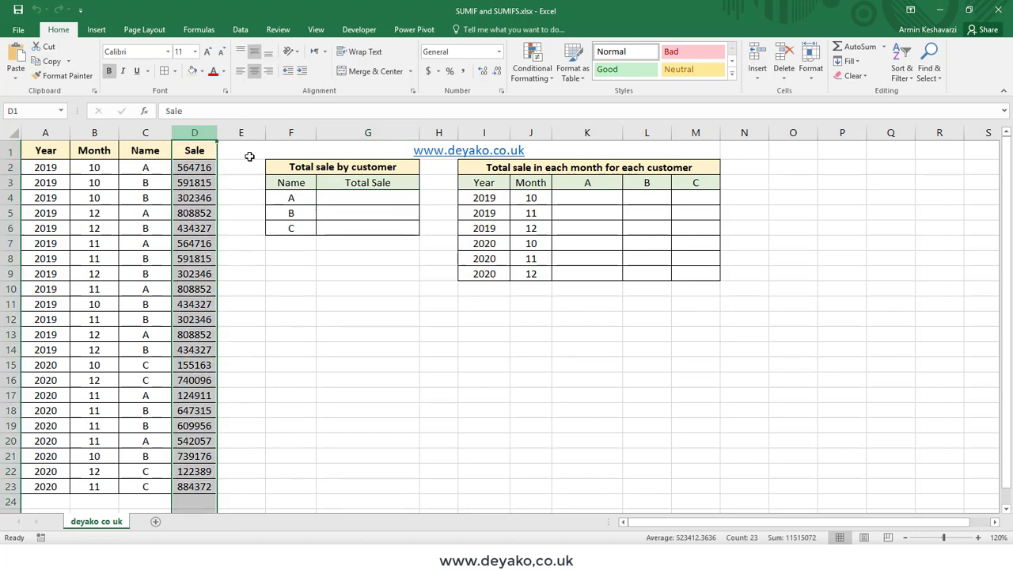
left_click(348, 193)
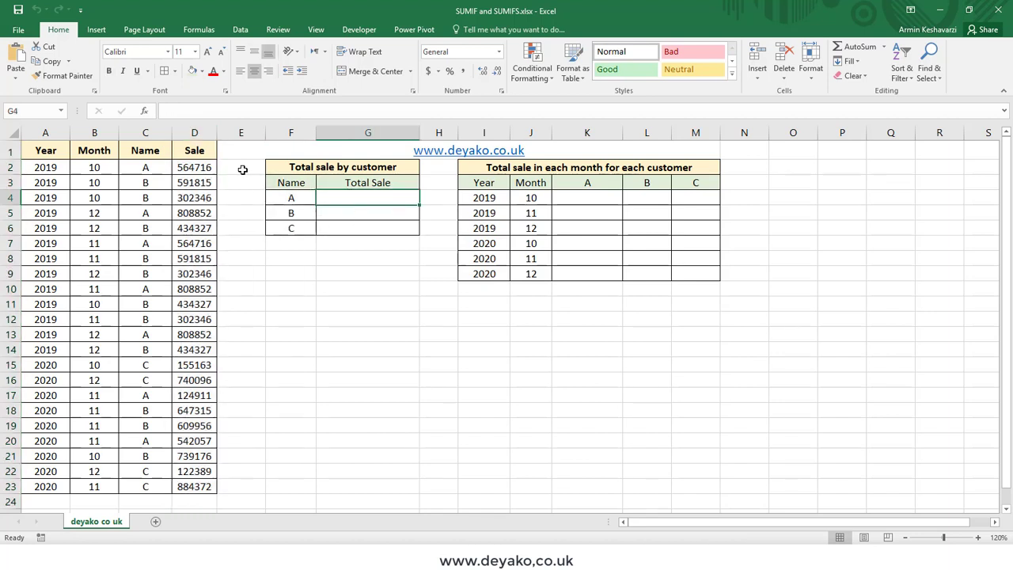
left_click_drag(305, 197, 293, 243)
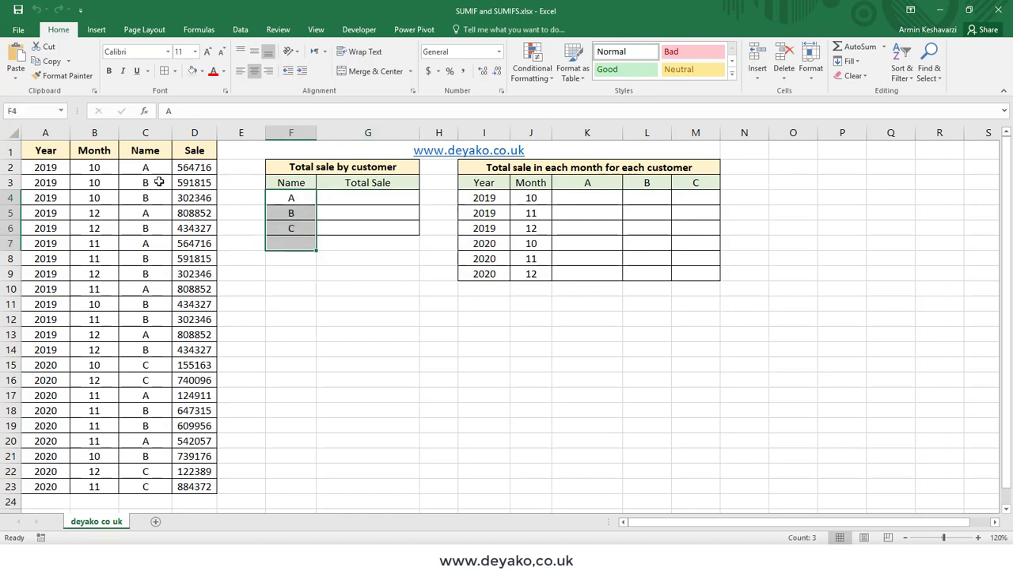
left_click_drag(150, 169, 135, 489)
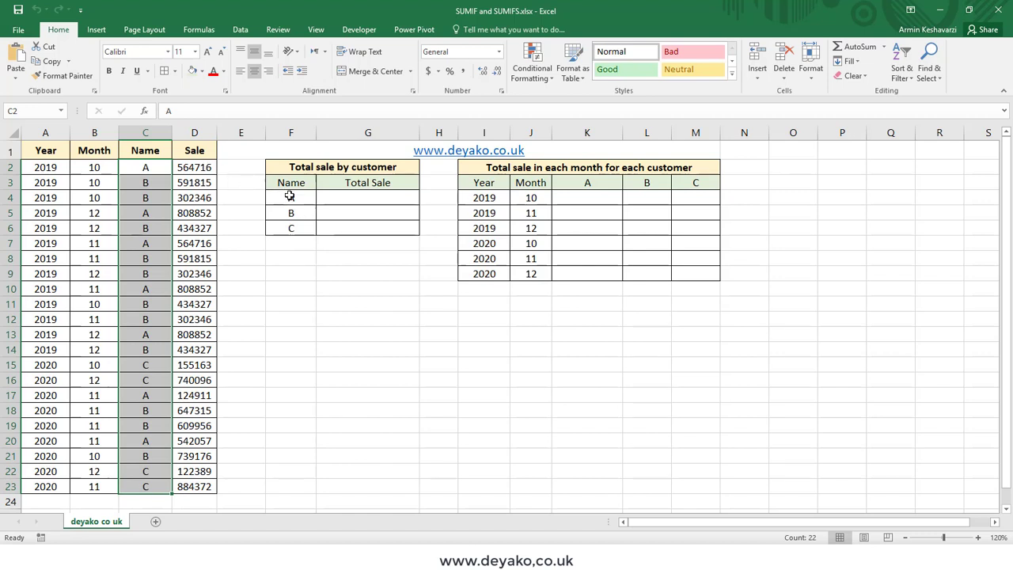
Start a SUMIF formula in G4 using the Function Arguments dialog and set its Range to the names in C2:C23.
left_click(344, 203)
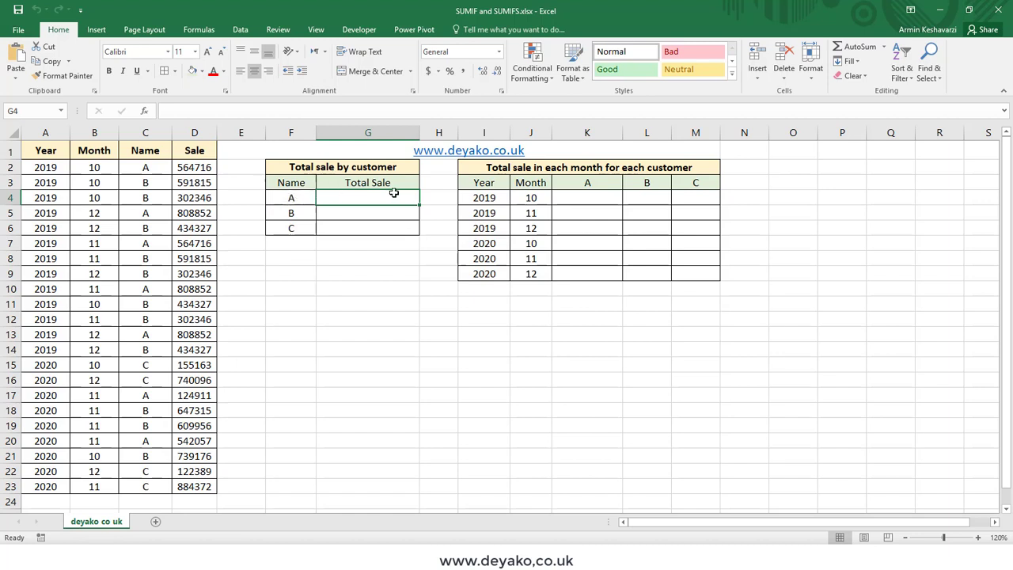
type("=")
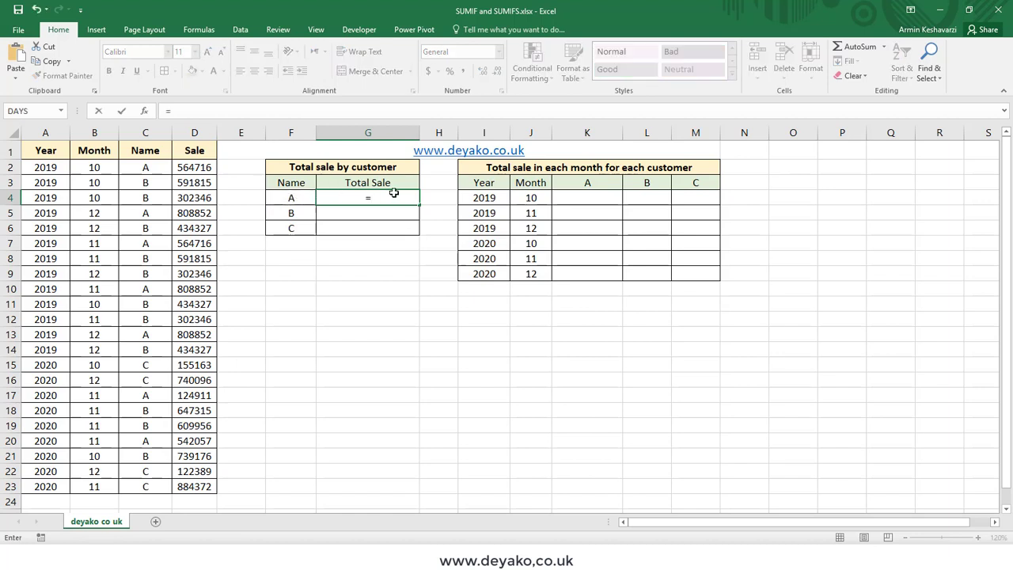
type("sumi")
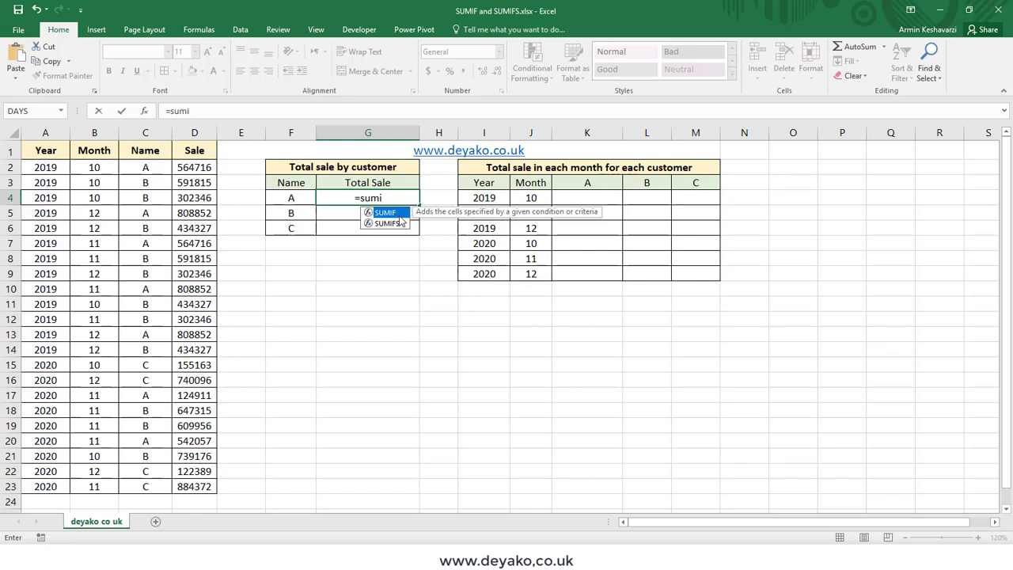
double_click(399, 212)
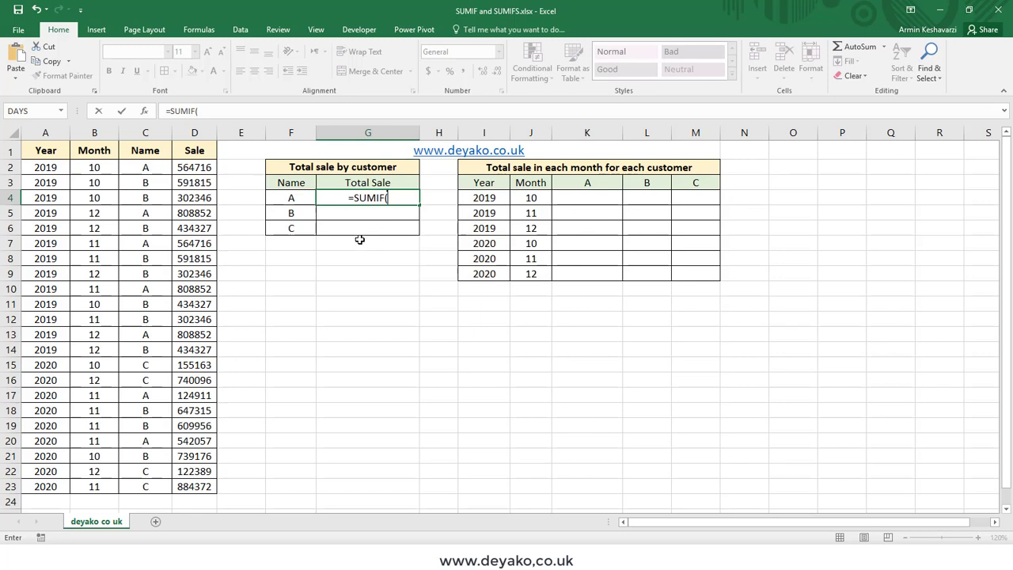
left_click(144, 111)
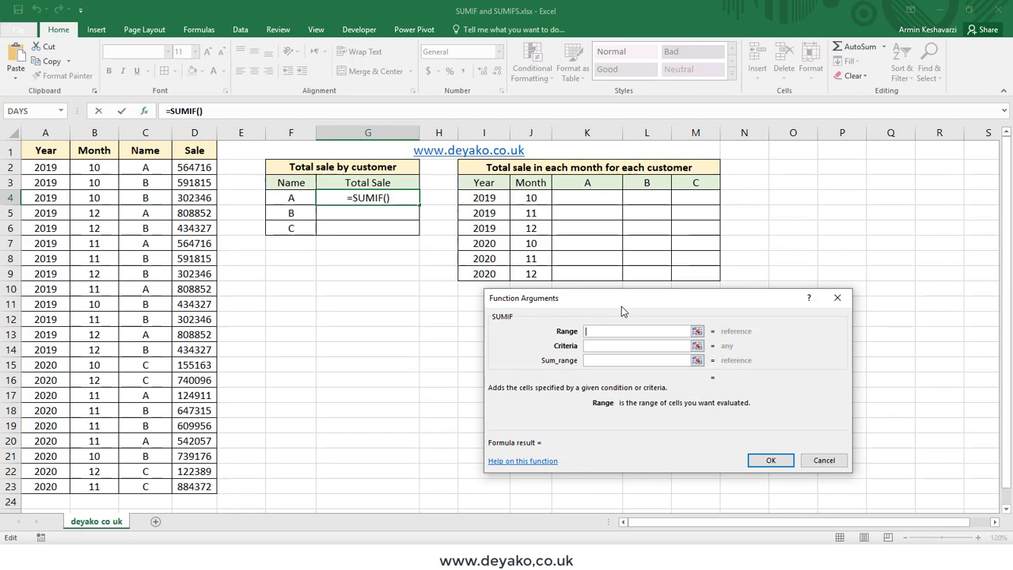
left_click(593, 348)
left_click(597, 332)
left_click(145, 132)
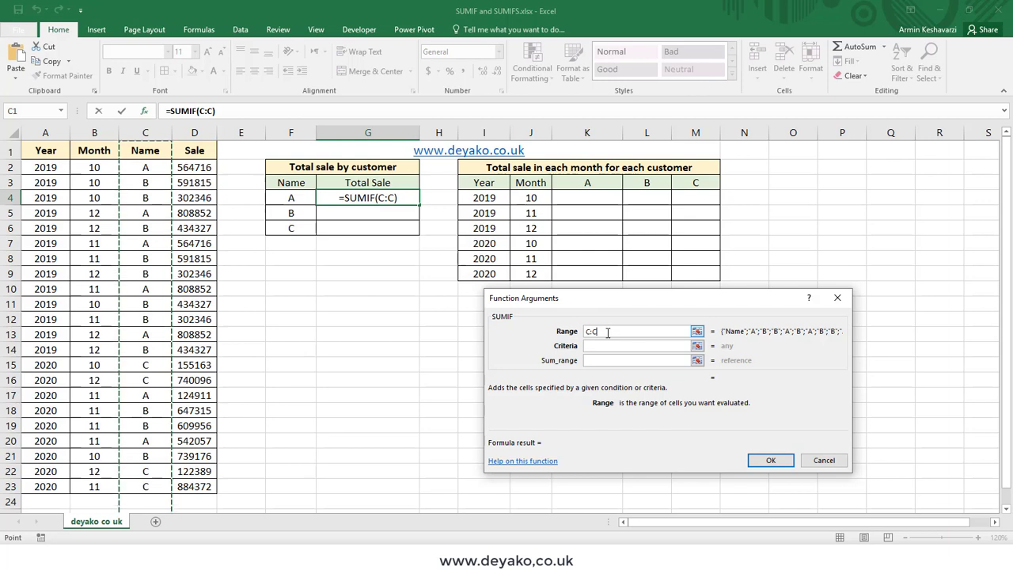
left_click_drag(140, 168, 157, 488)
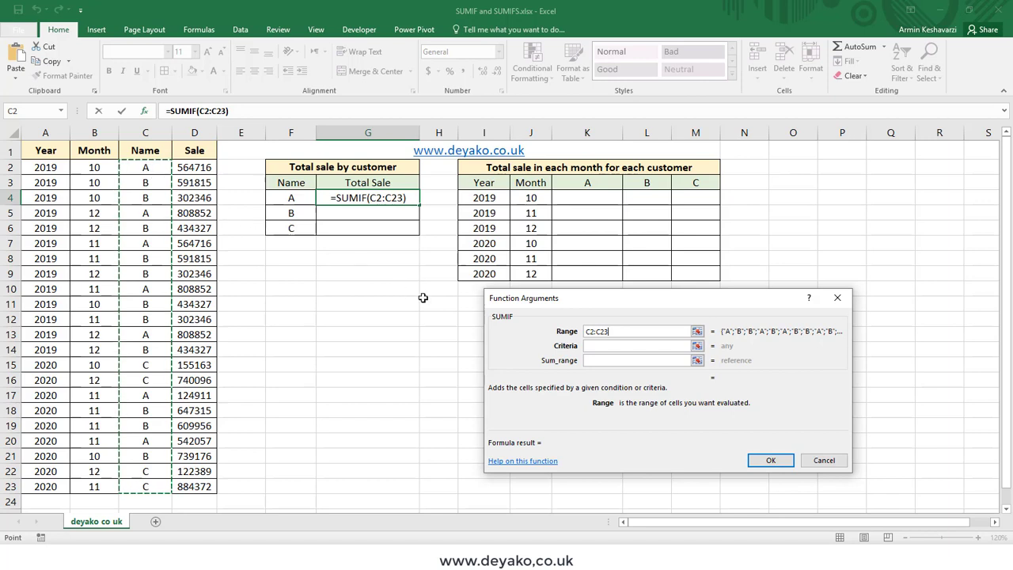
Set the SUMIF criteria to F4 and the sum range to D2:D23, and enter the formula in G4.
left_click(597, 346)
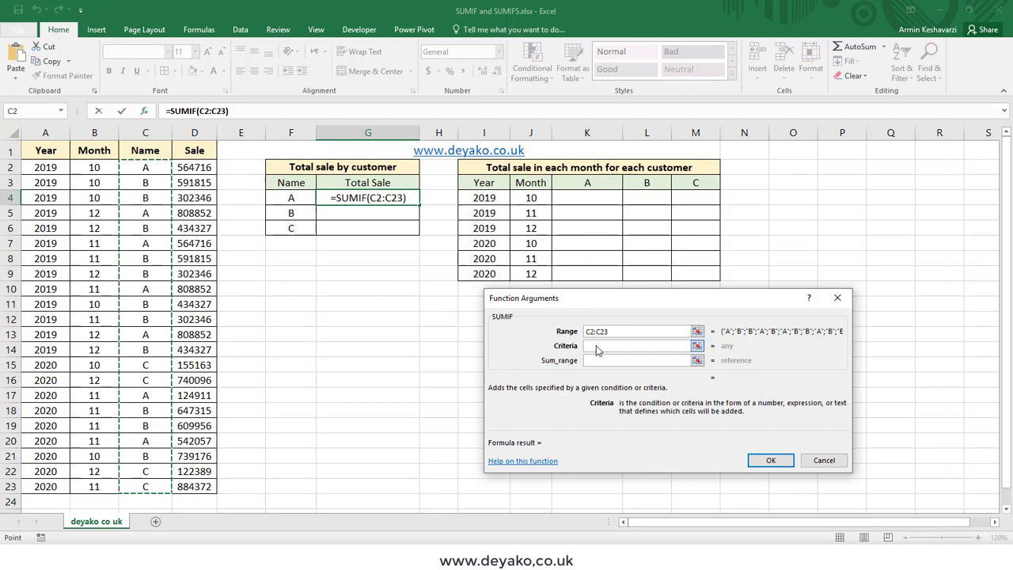
left_click(299, 198)
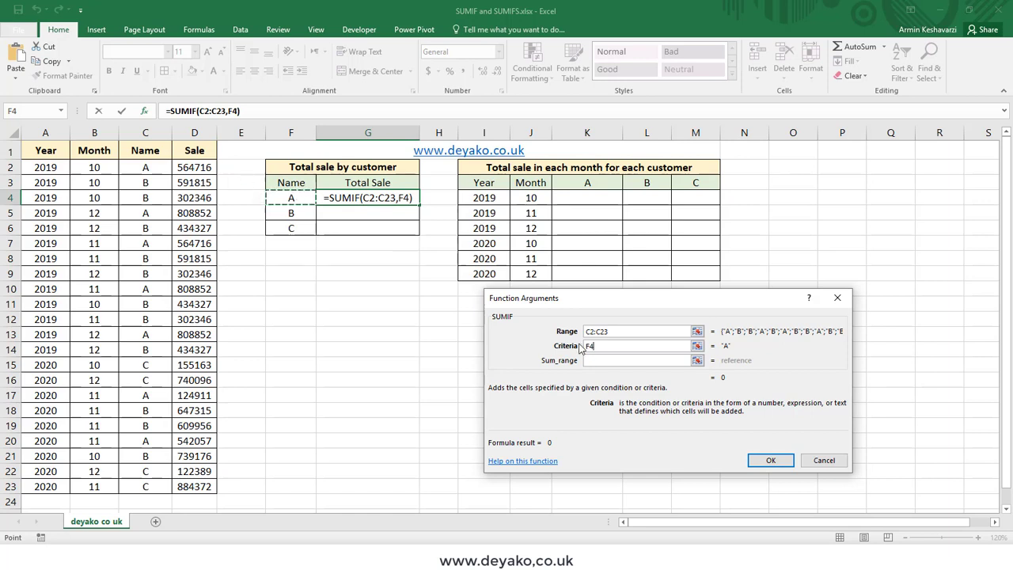
left_click(611, 361)
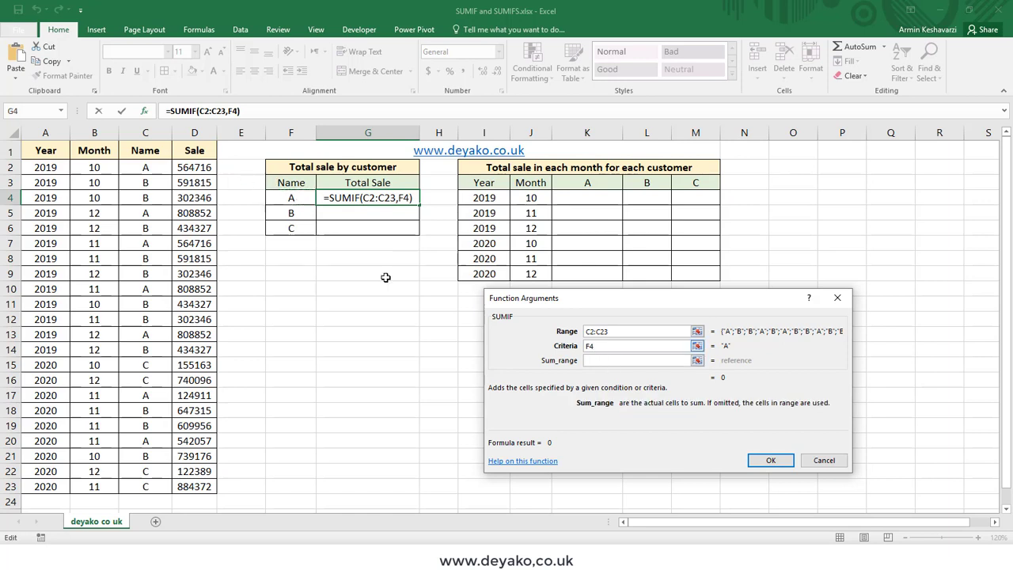
left_click(196, 133)
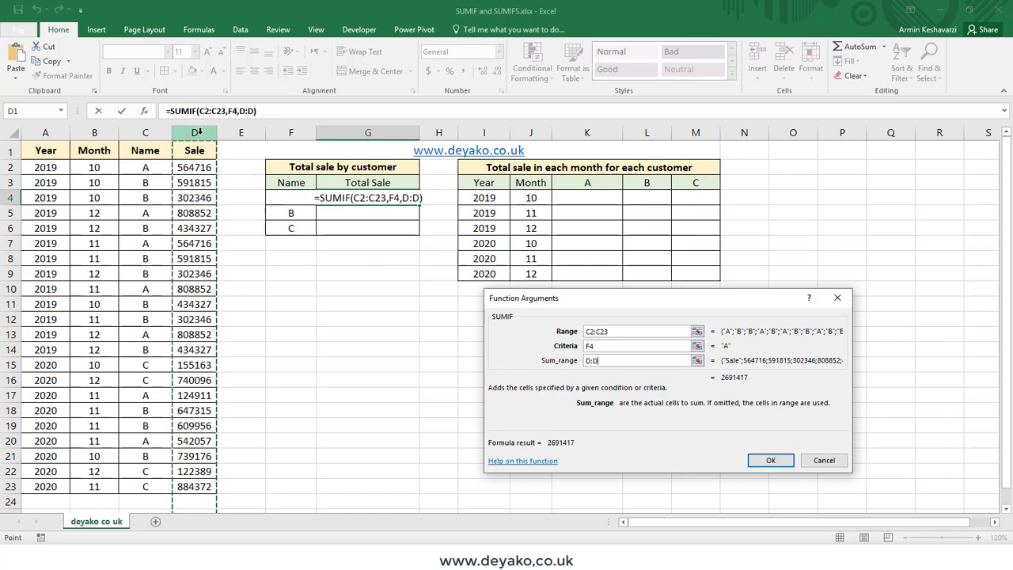
left_click_drag(195, 167, 205, 485)
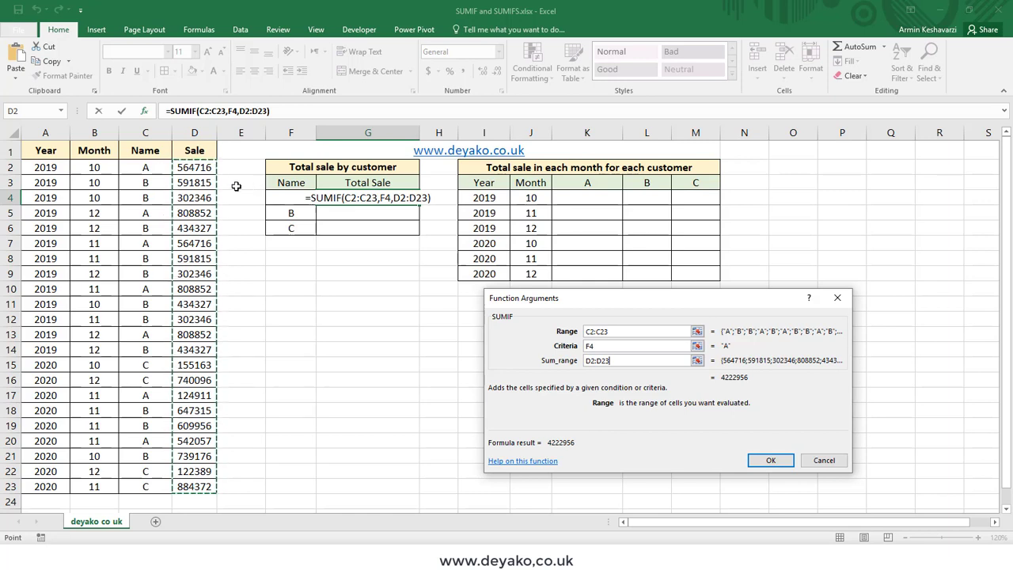
left_click(770, 460)
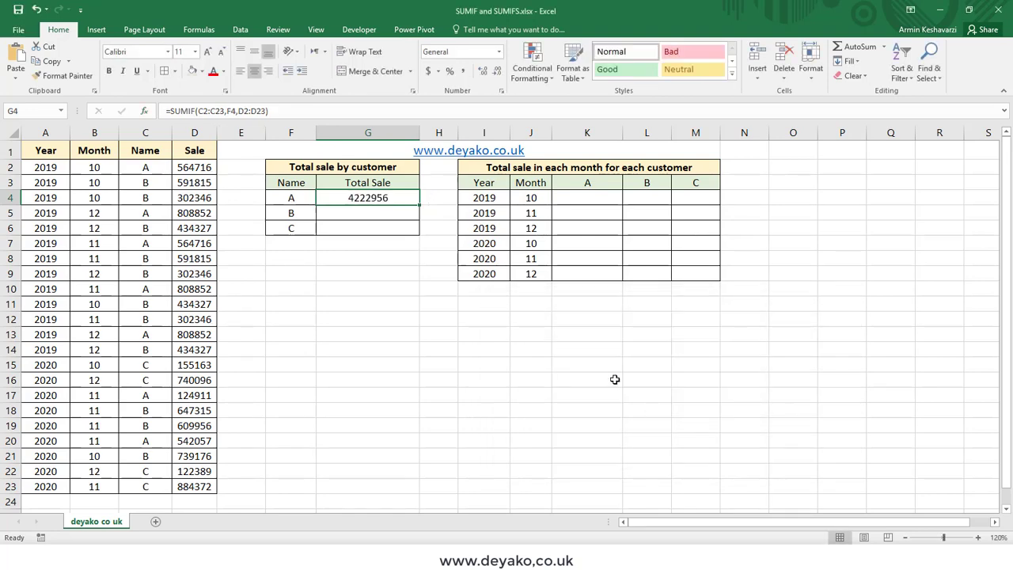
Format G4 as a Number with a thousands separator and 0 decimal places.
left_click(501, 90)
left_click(526, 302)
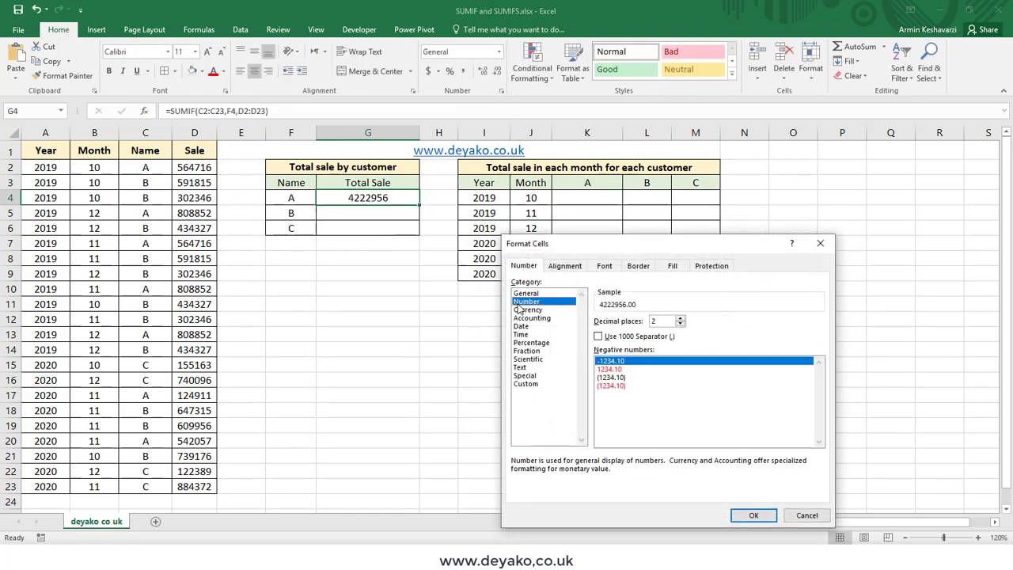
left_click(637, 337)
left_click(680, 324)
left_click(680, 326)
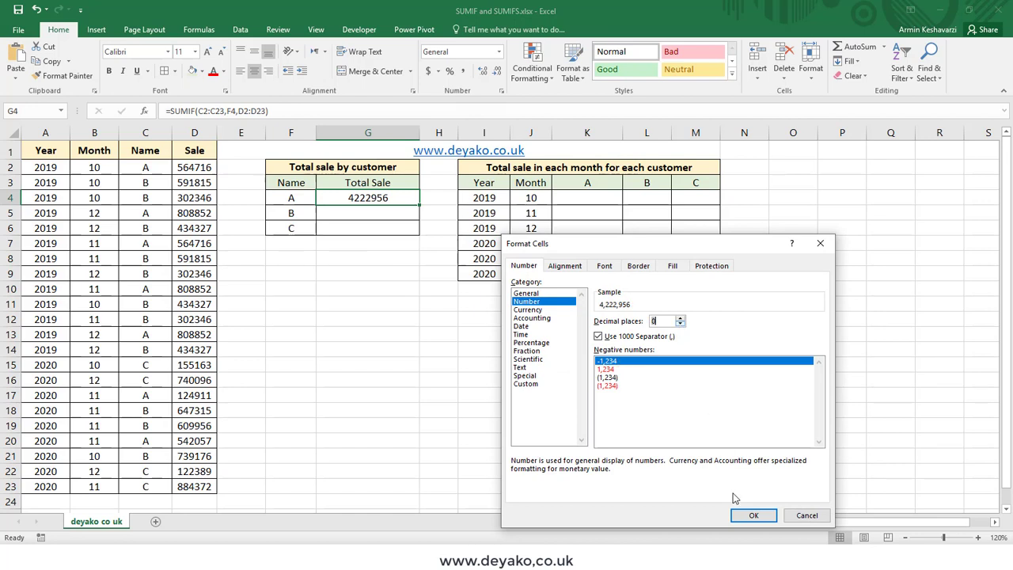
left_click(750, 514)
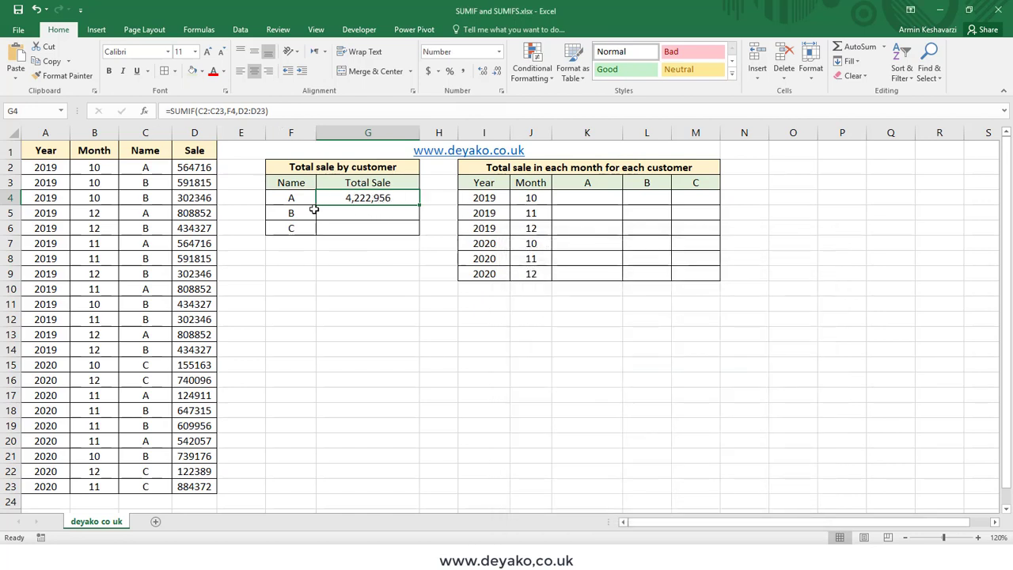
Fill the G4 formula down to G6 and inspect the ranges referenced by the formula in G5.
left_click_drag(420, 207, 419, 232)
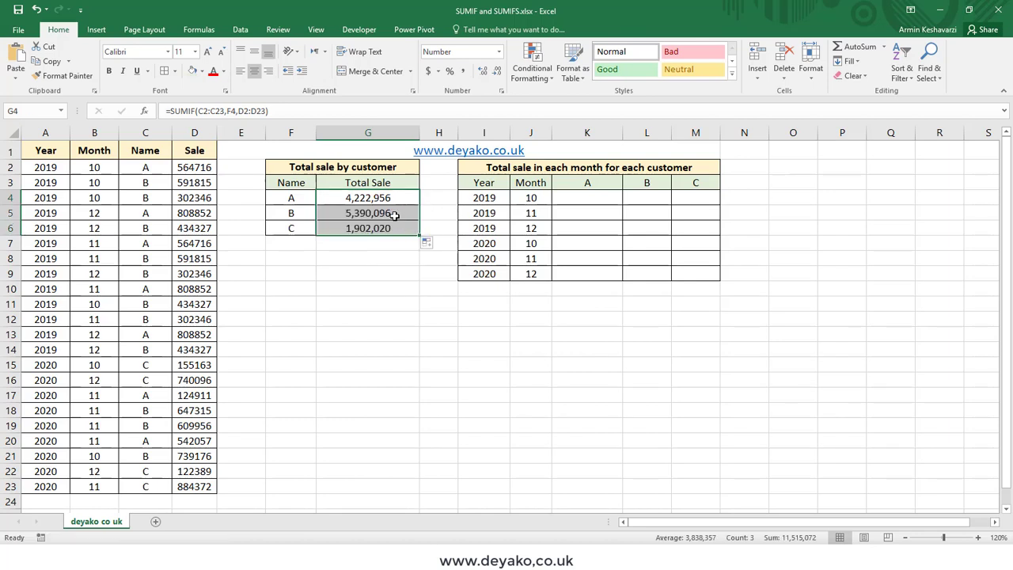
left_click(395, 215)
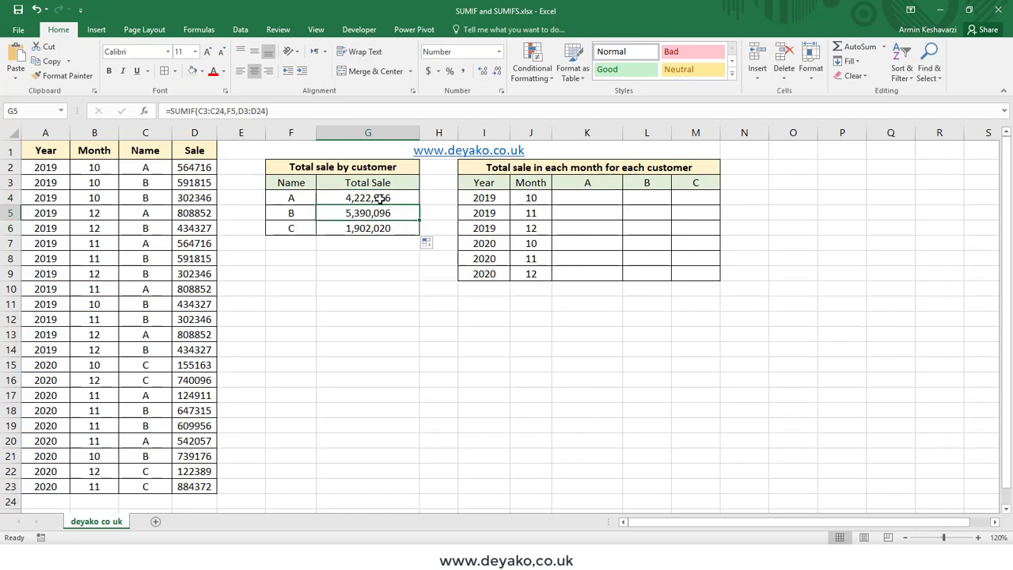
left_click(212, 110)
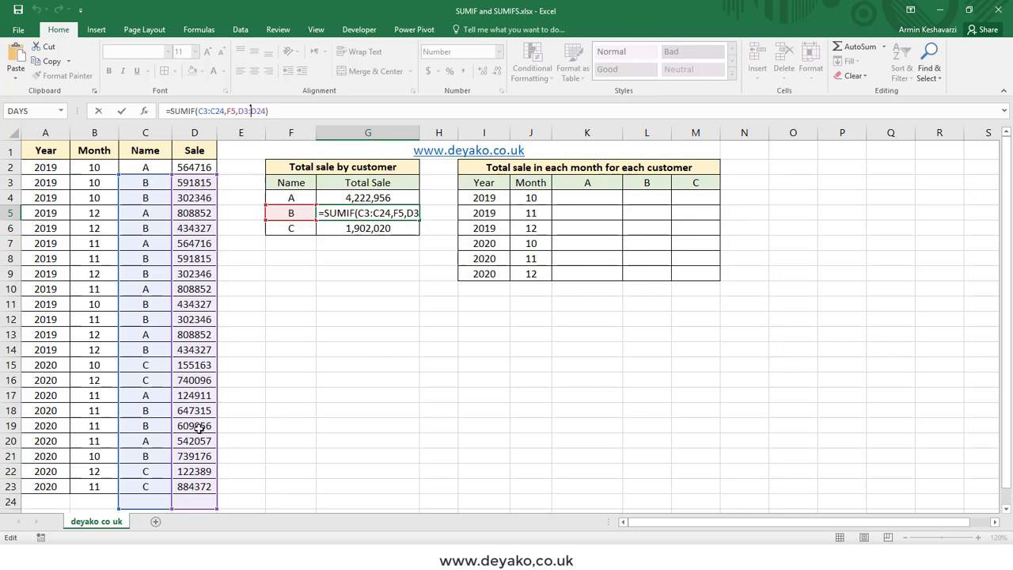
Make the ranges in G4's SUMIF absolute as $C$2:$C$23 and $D$2:$D$23, and fill the formula down to G6.
left_click(373, 198)
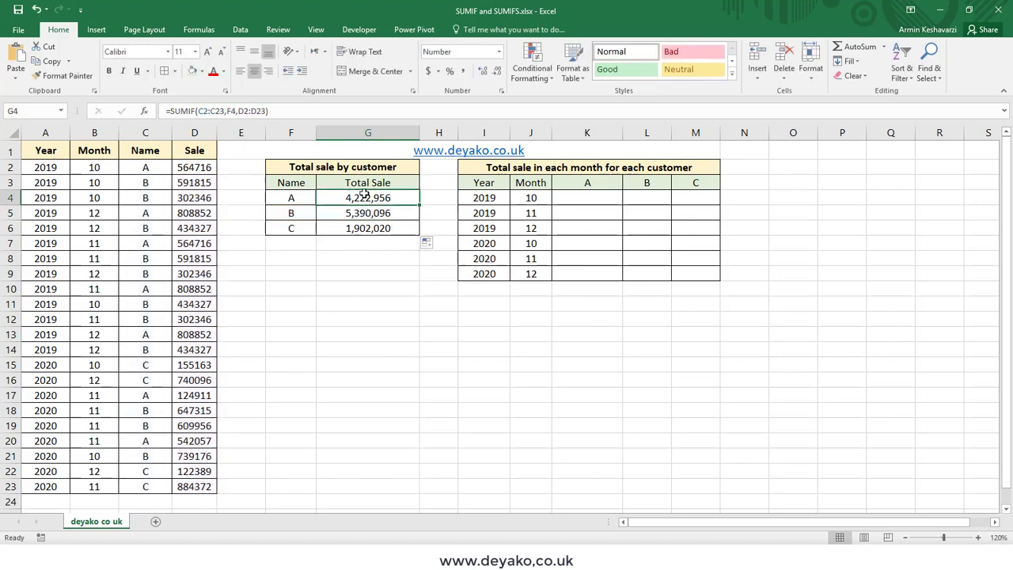
left_click(201, 110)
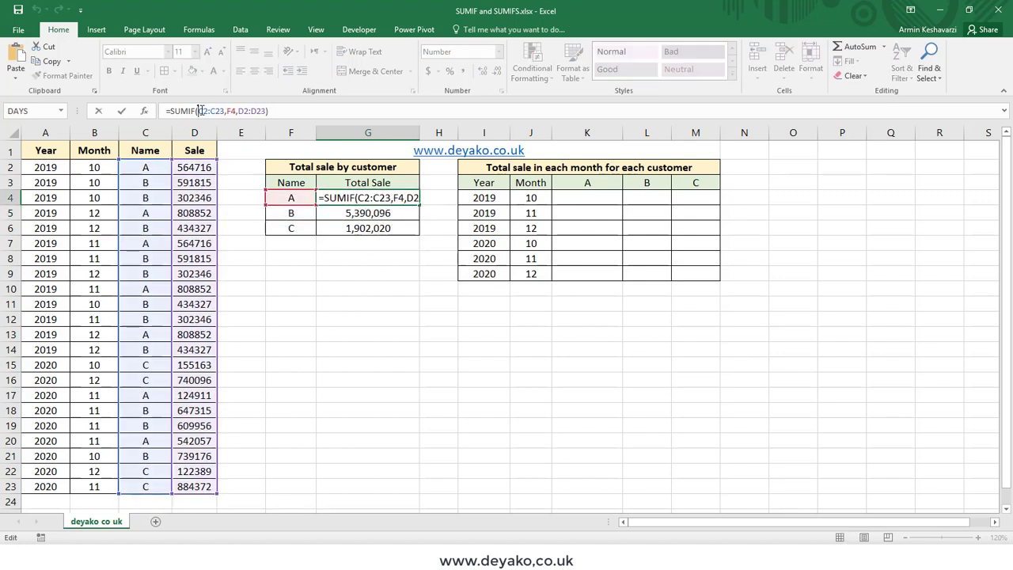
key("F4")
left_click(226, 111)
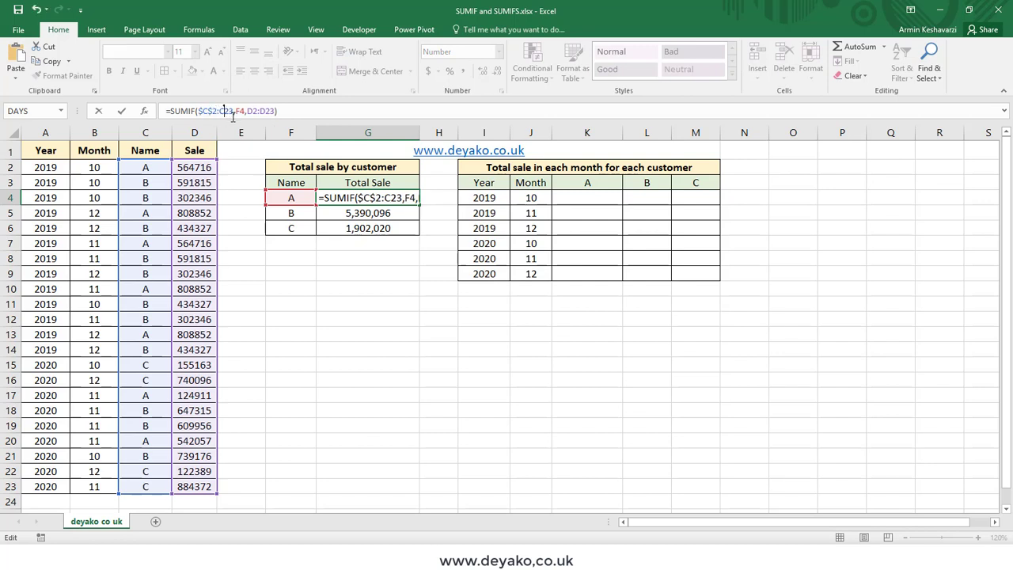
key("F4")
left_click(263, 111)
key("F4")
left_click(283, 111)
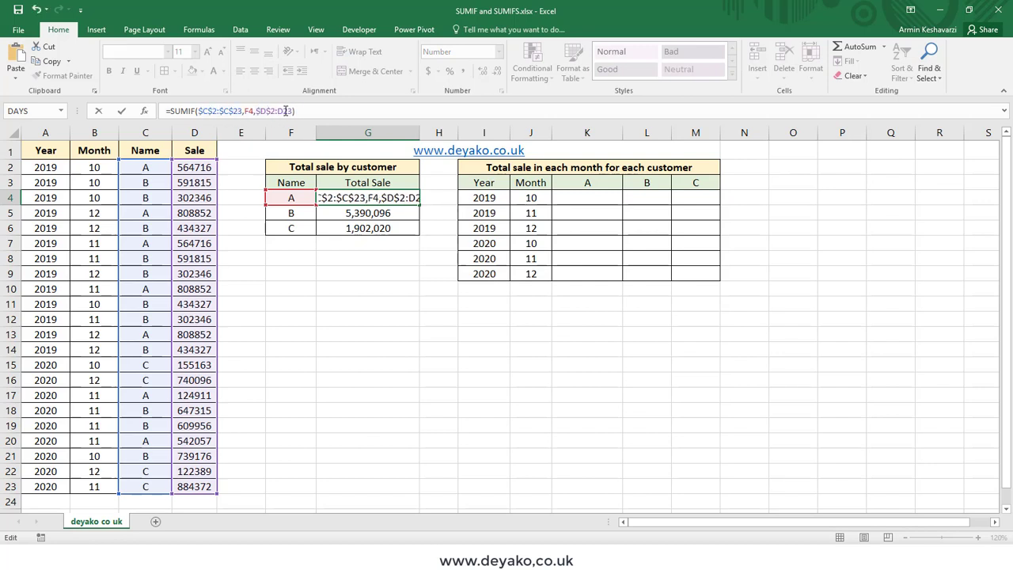
key("F4")
key("Return")
left_click(398, 197)
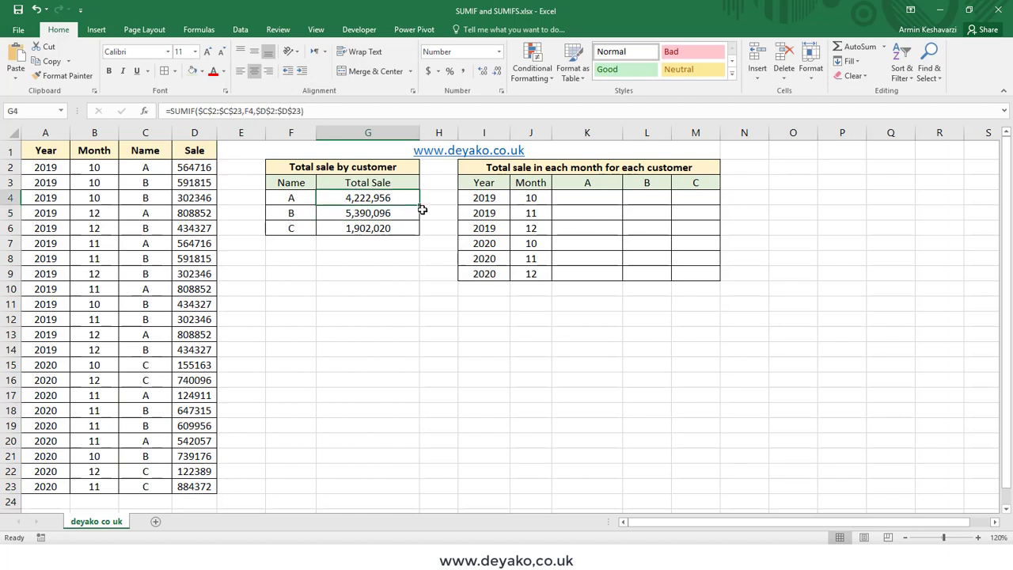
left_click_drag(422, 207, 419, 234)
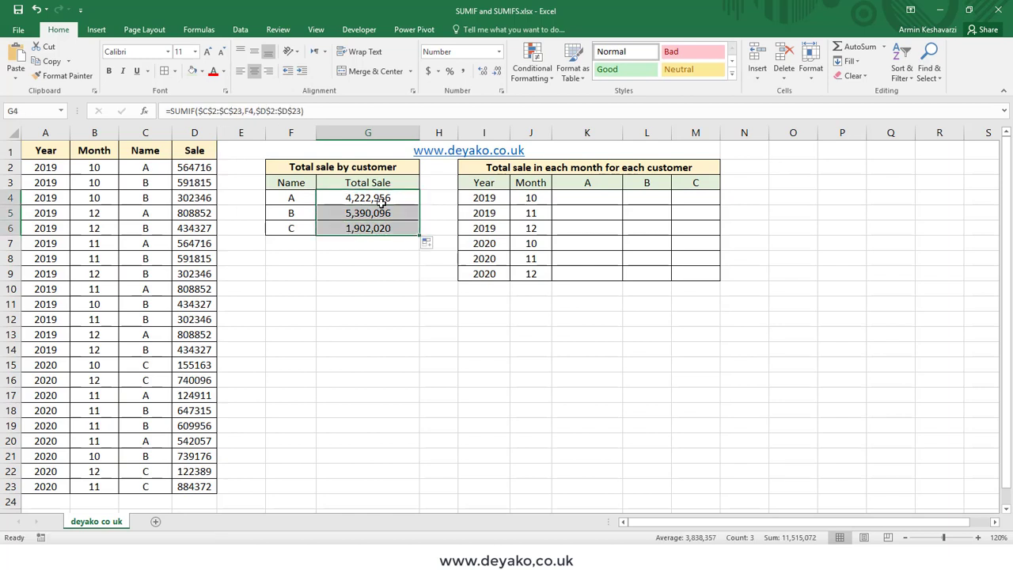
Replace the ranges in G4's SUMIF with the entire columns C:C and D:D, keeping F4 as the criteria.
left_click(366, 198)
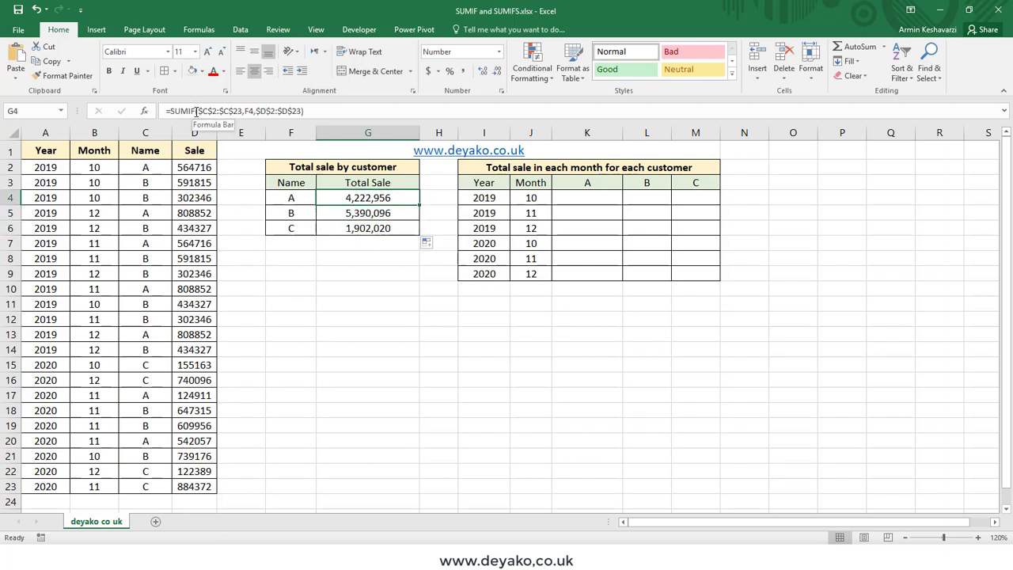
left_click_drag(197, 112, 241, 113)
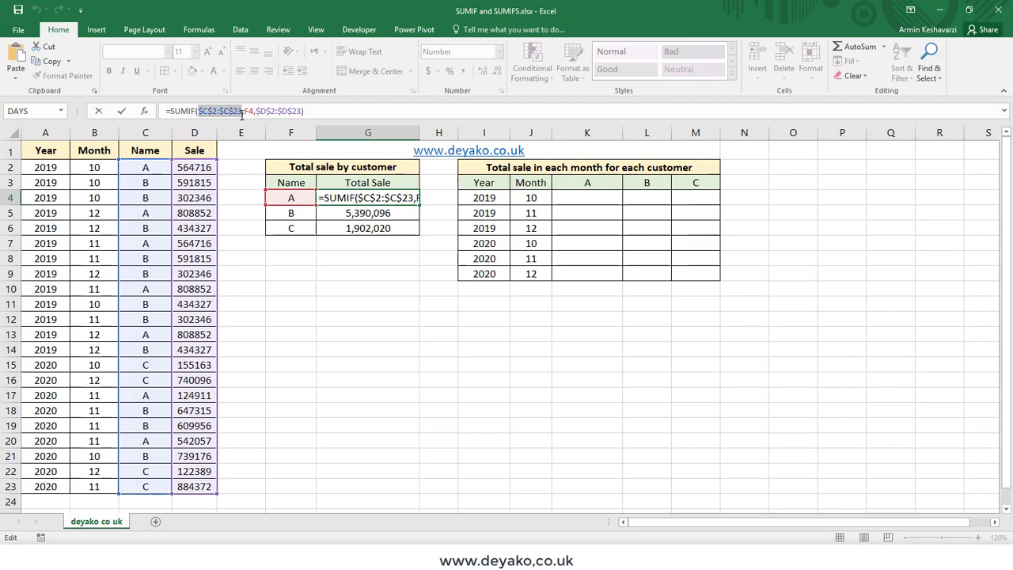
left_click(144, 132)
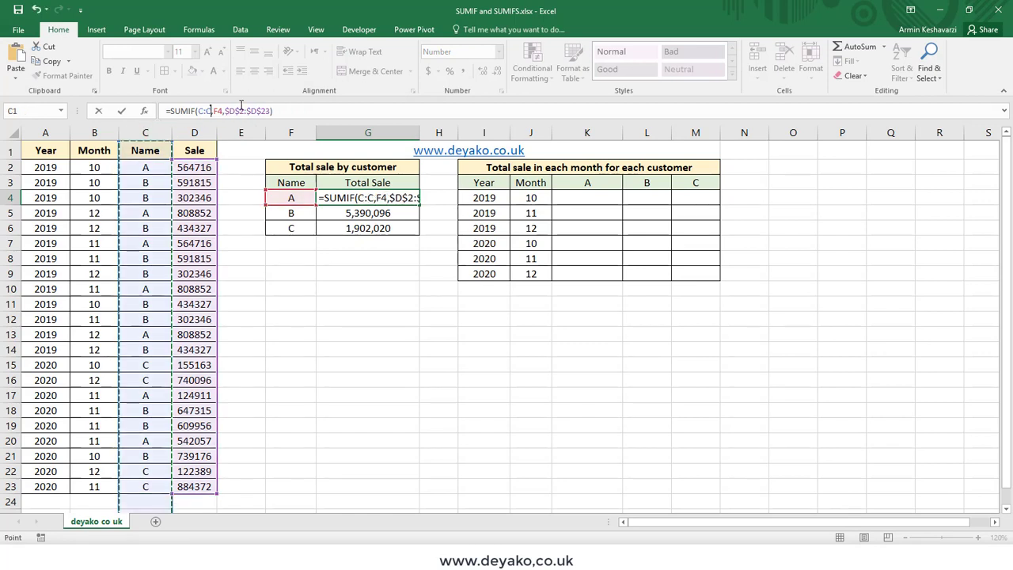
left_click_drag(226, 112, 270, 112)
key("BackSpace")
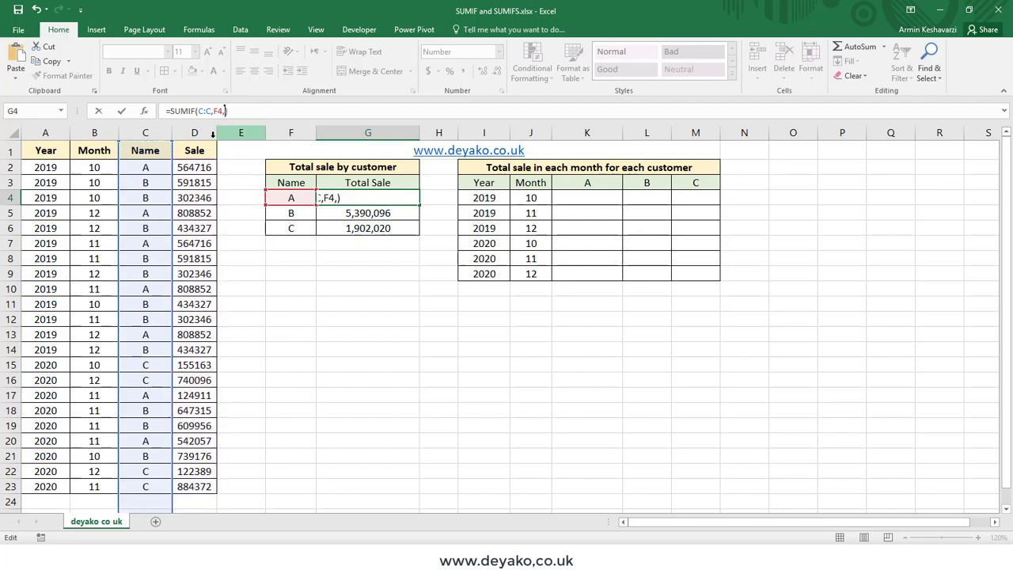
left_click(198, 133)
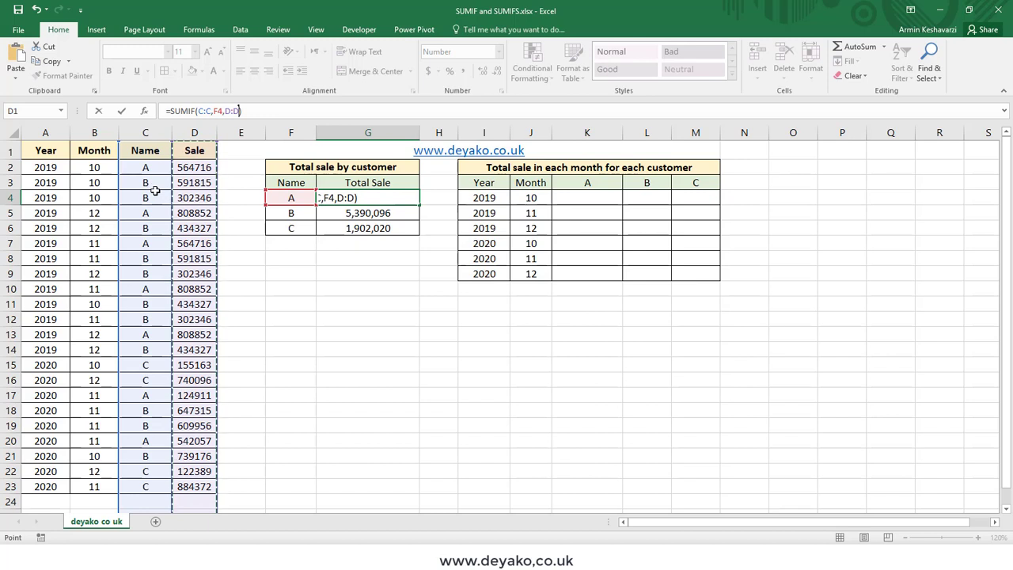
key("Return")
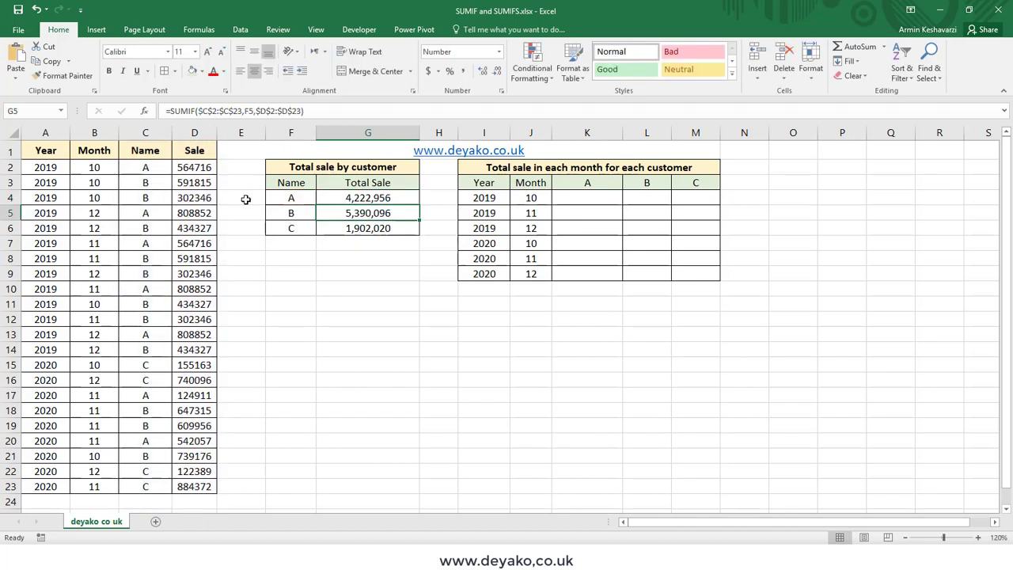
Fill G4's whole-column SUMIF formula down to G6 and check the resulting formulas against the customer names.
left_click(358, 195)
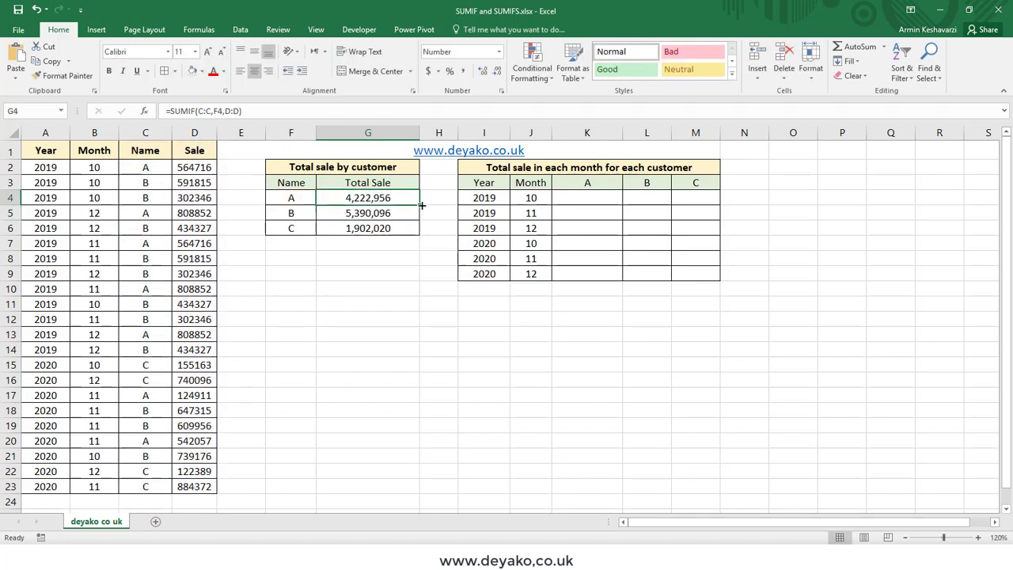
left_click_drag(422, 205, 422, 235)
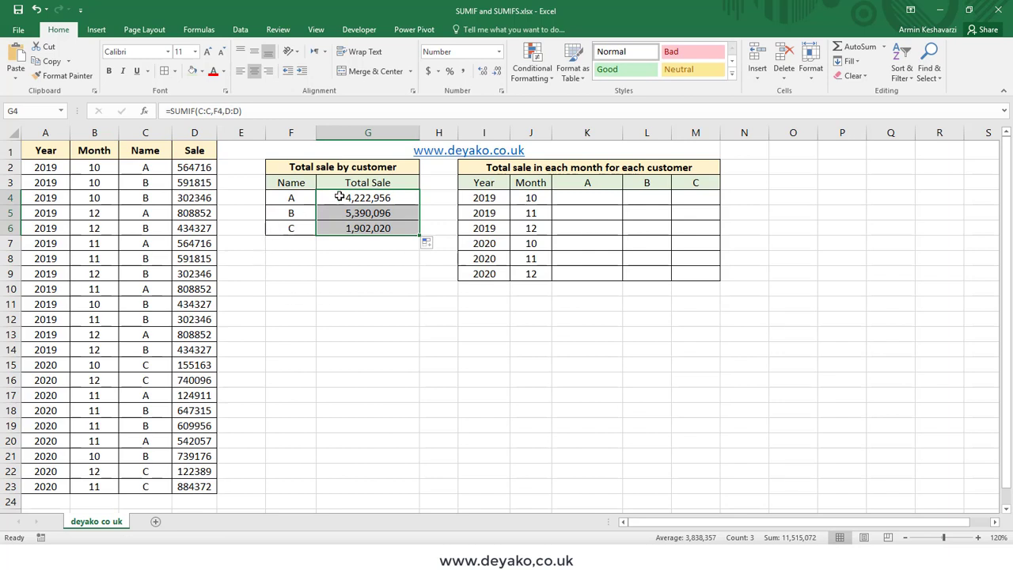
left_click(373, 213)
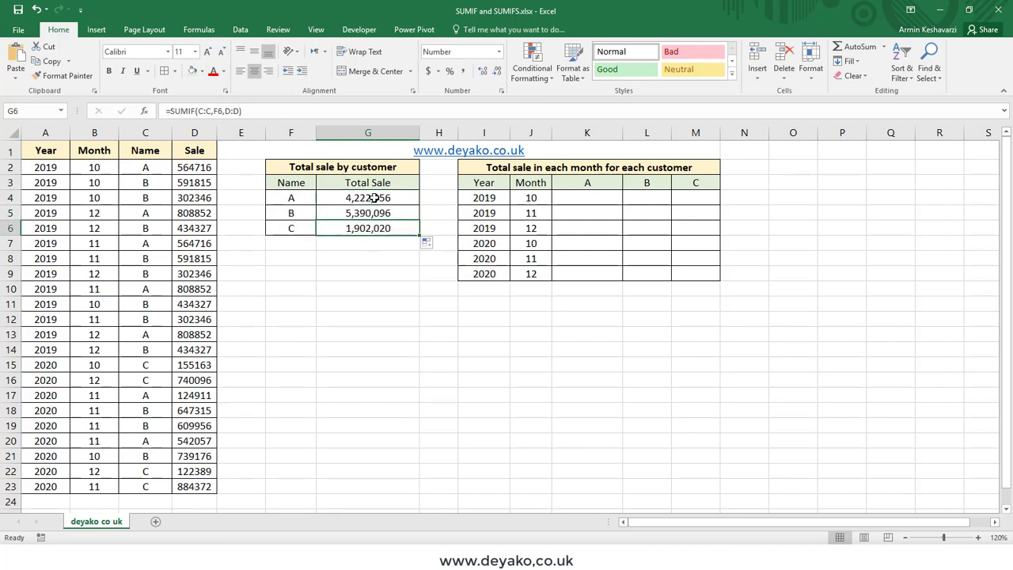
left_click(373, 198)
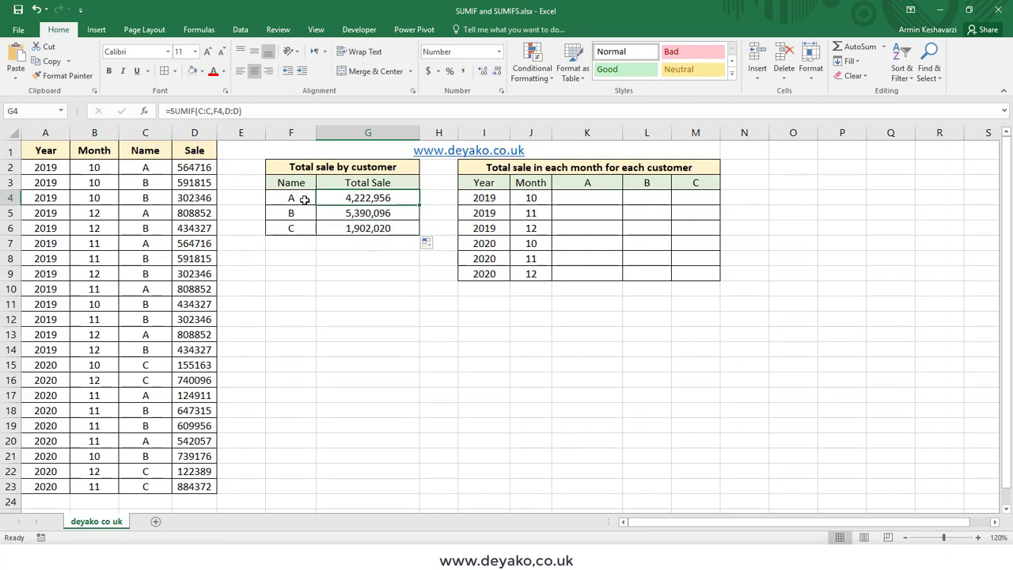
left_click_drag(304, 200, 309, 244)
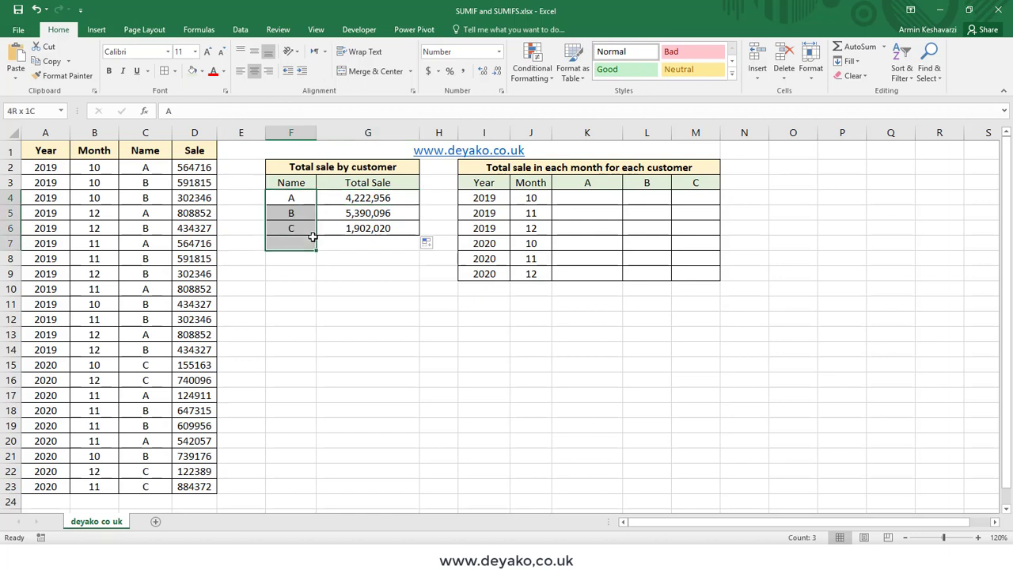
Start a SUMIFS function in K4 with its arguments dialog, using column D:D as the sum range.
left_click(570, 202)
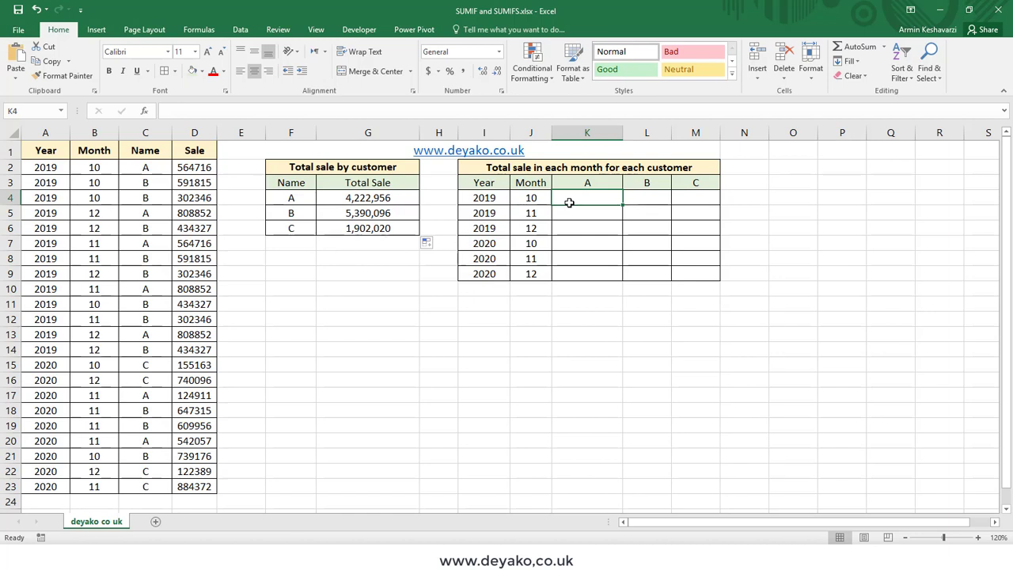
type("=s")
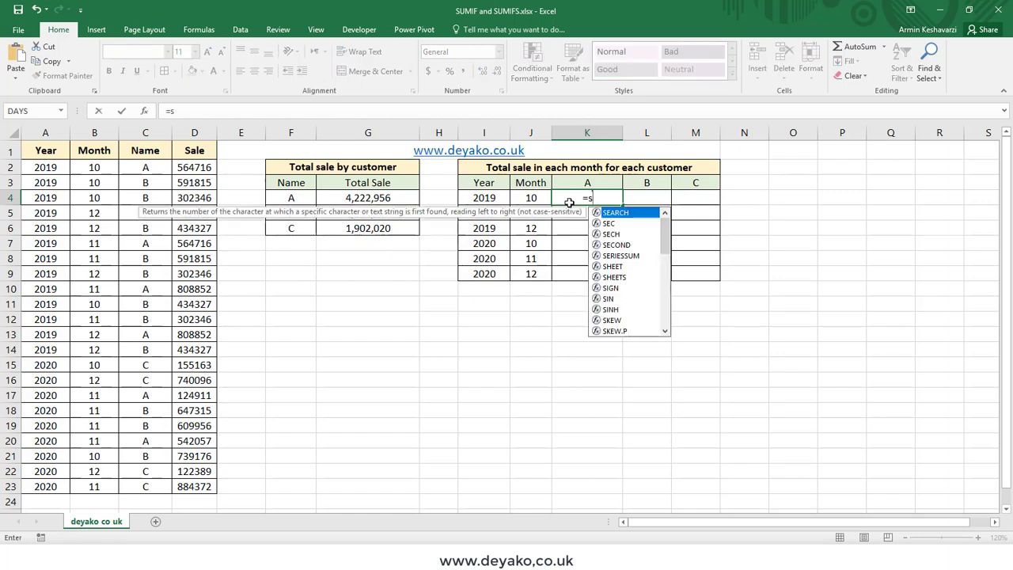
type("um")
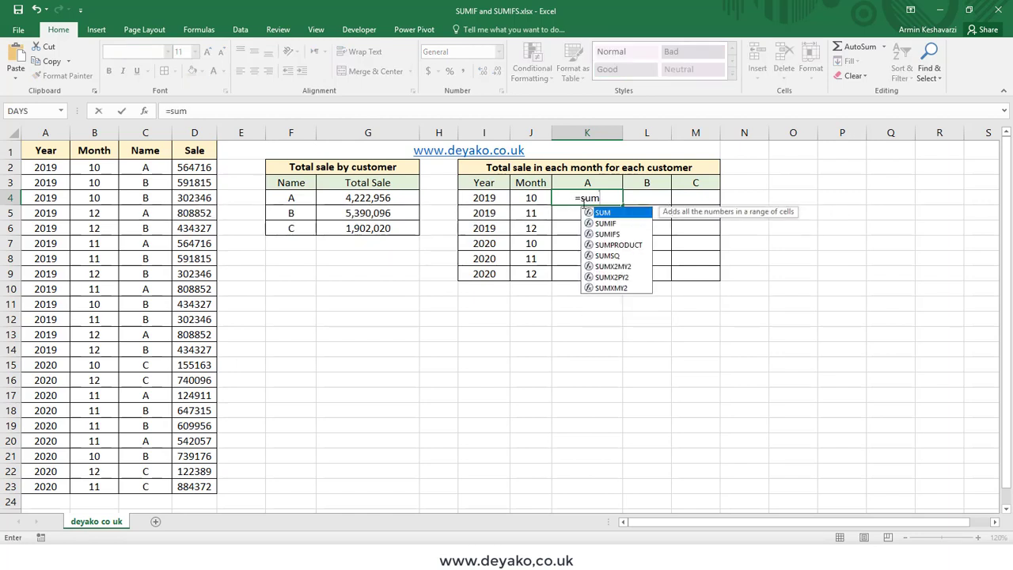
double_click(616, 235)
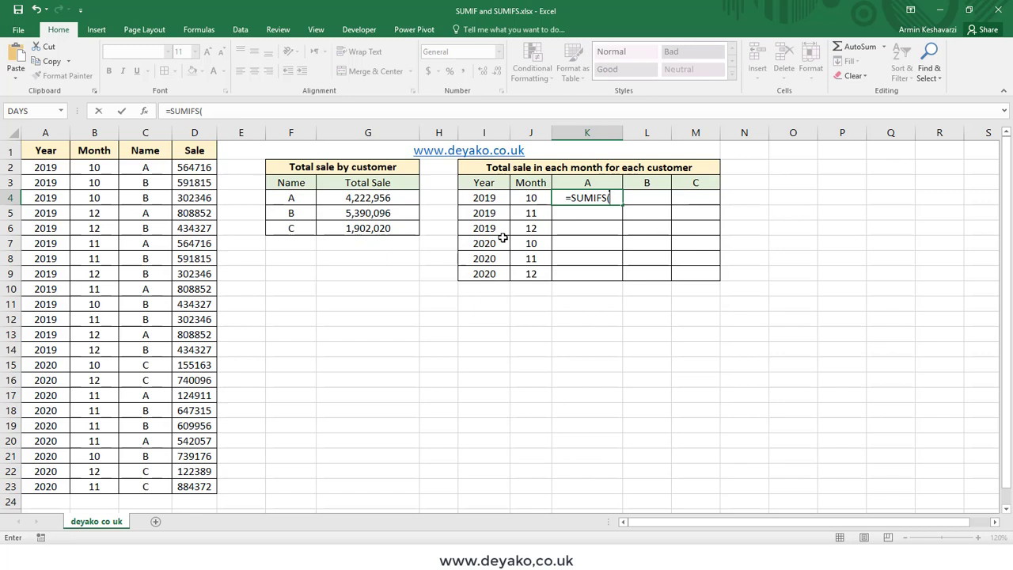
left_click(144, 111)
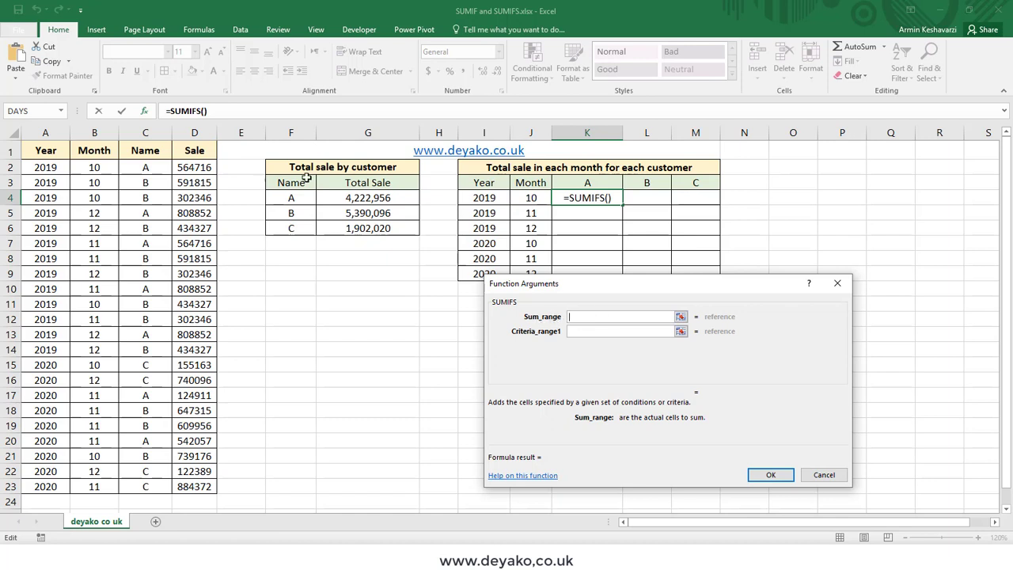
left_click(194, 132)
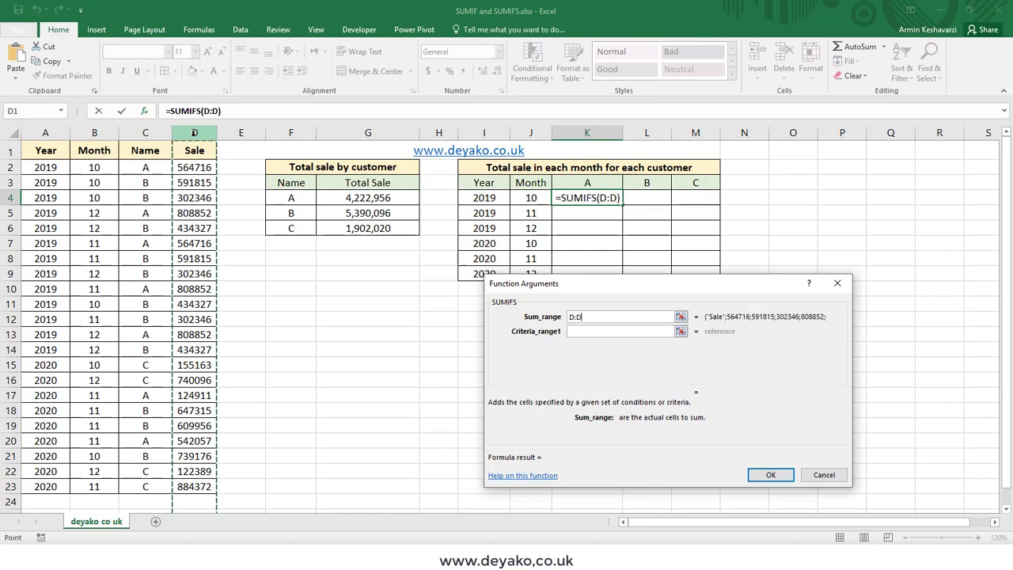
Set the first SUMIFS condition to criteria range A:A with the year in I4 as the criterion.
left_click(586, 332)
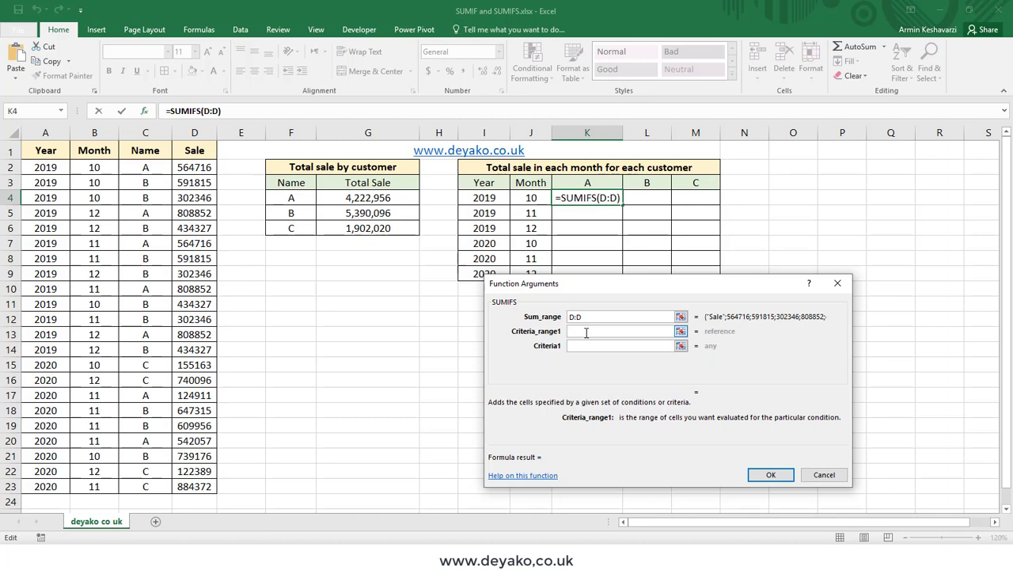
left_click(44, 132)
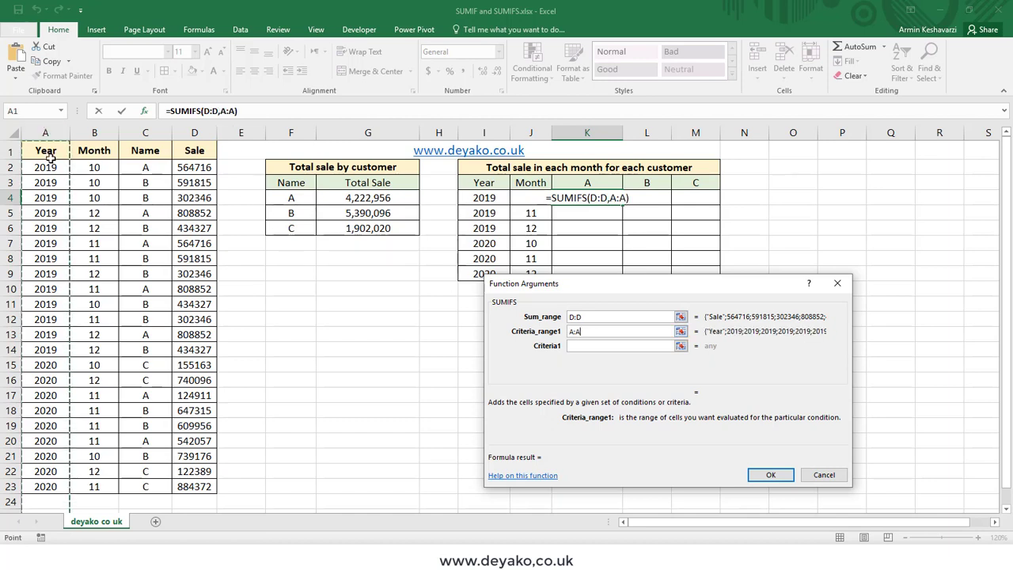
left_click(484, 198)
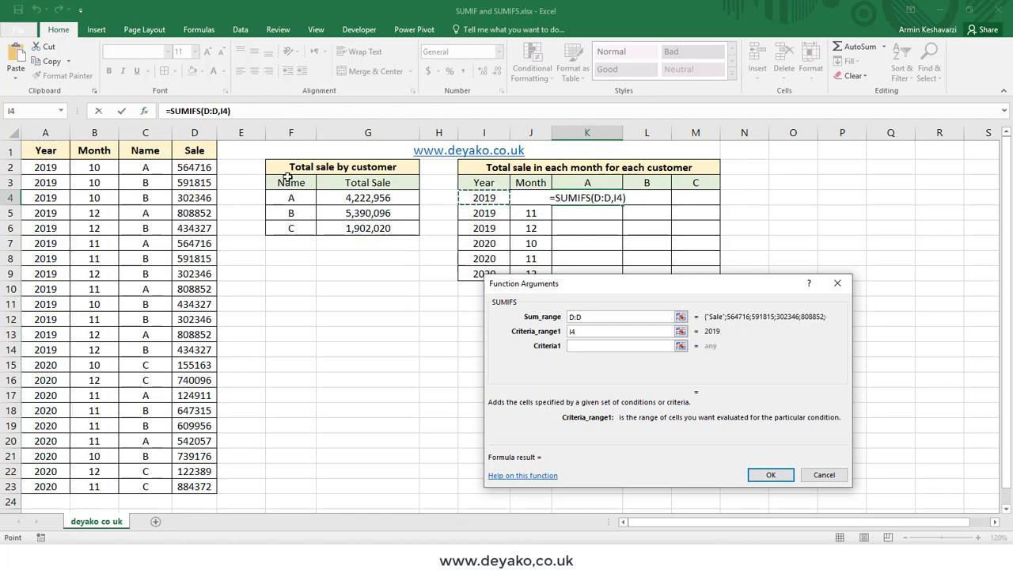
left_click(50, 132)
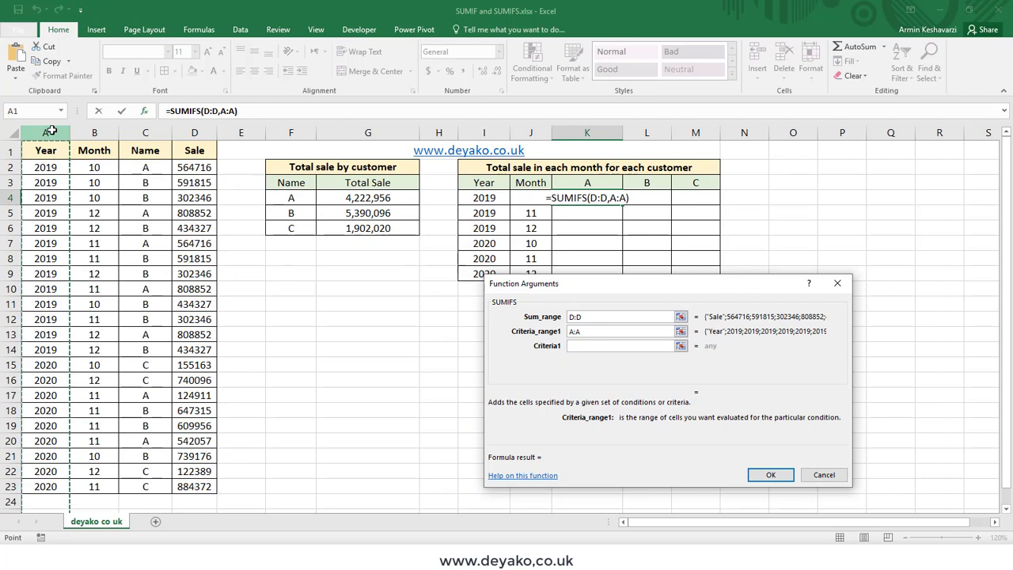
left_click(577, 347)
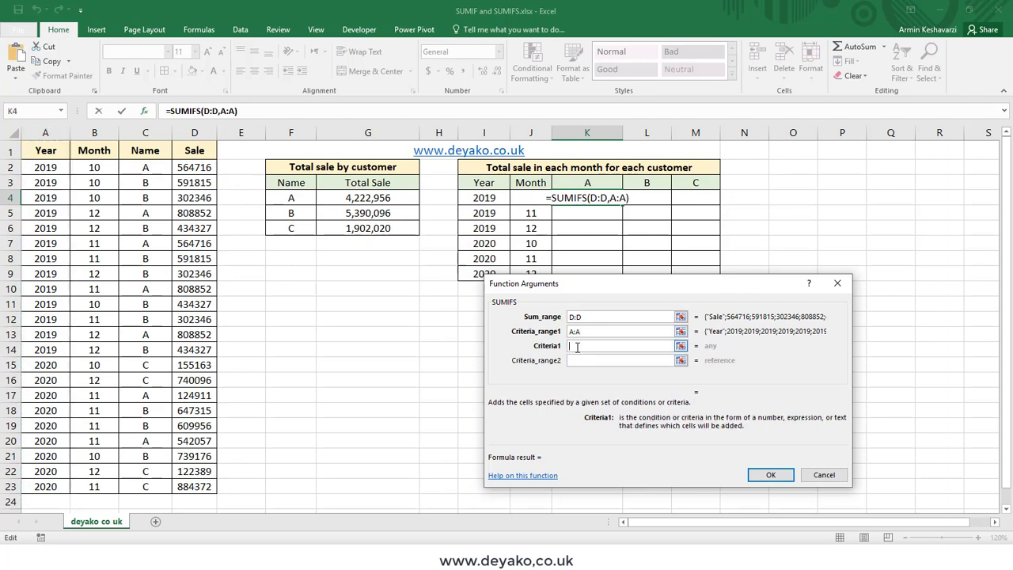
left_click(478, 202)
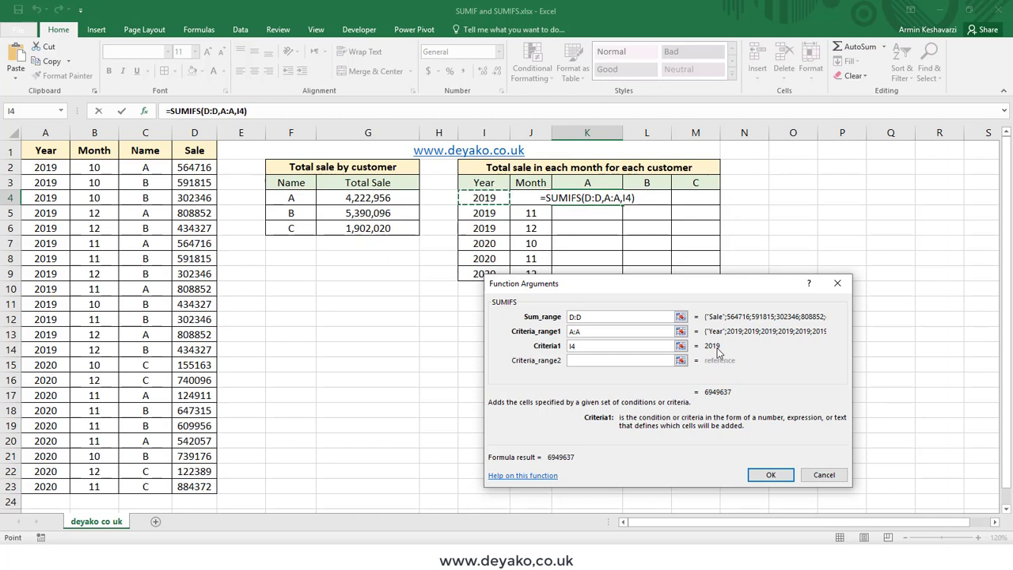
Set the second SUMIFS condition to criteria range B:B with the month in J4 as the criterion.
left_click(605, 363)
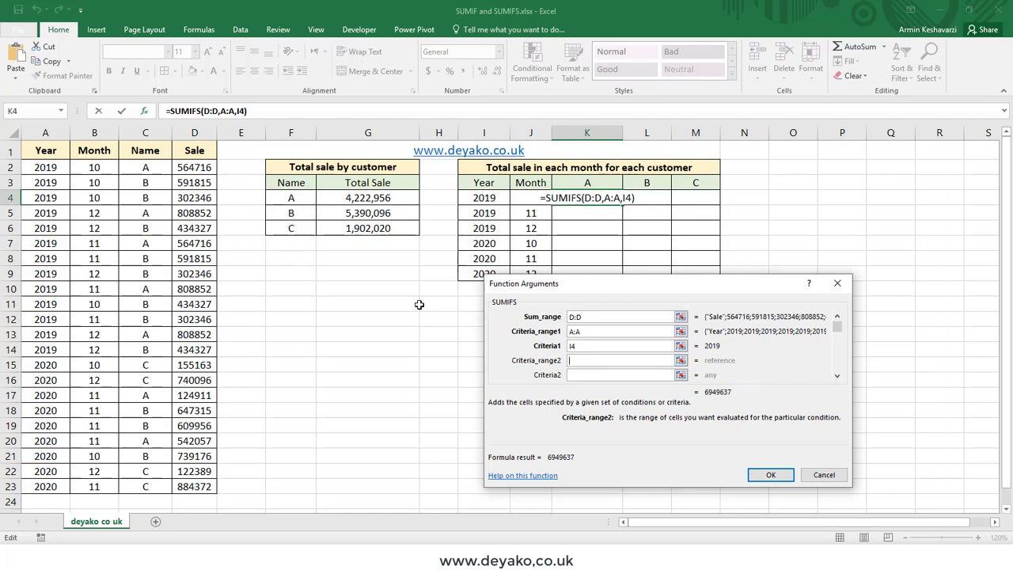
left_click(90, 133)
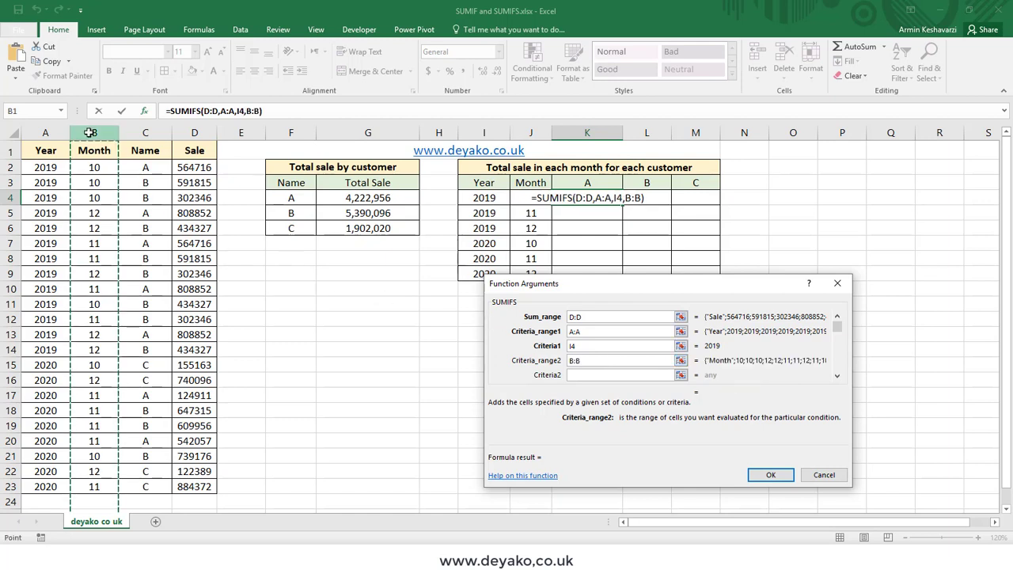
left_click(605, 373)
left_click(530, 199)
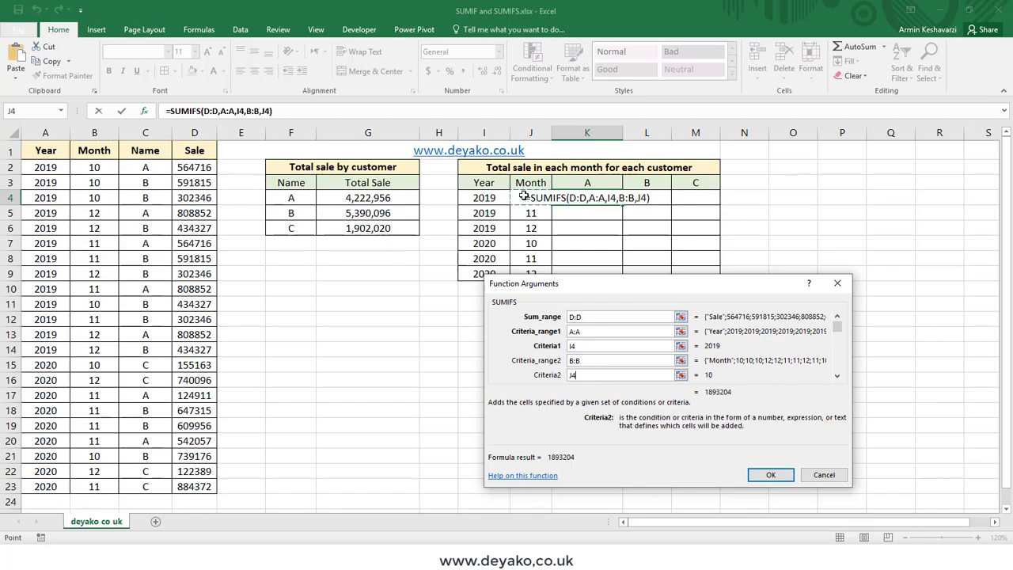
Add the third SUMIFS condition with criteria range C:C and criterion K3, and enter the formula in K4.
left_click(838, 377)
left_click(604, 375)
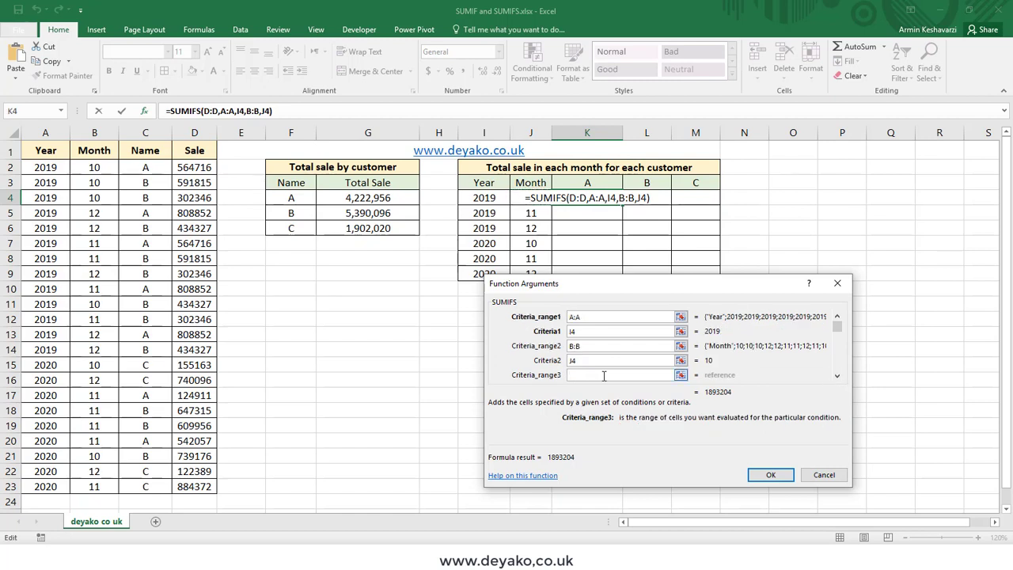
left_click(154, 133)
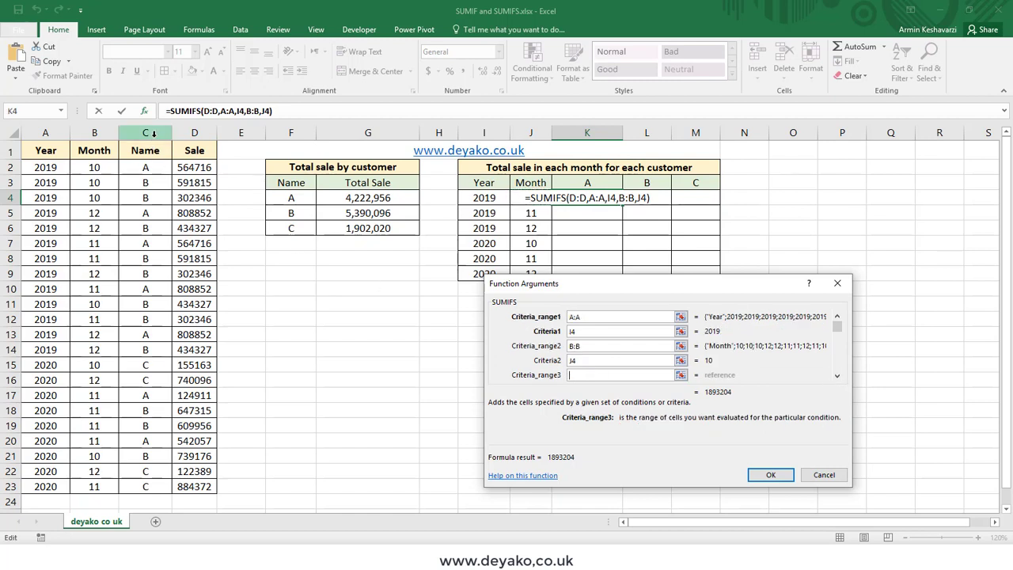
left_click(837, 377)
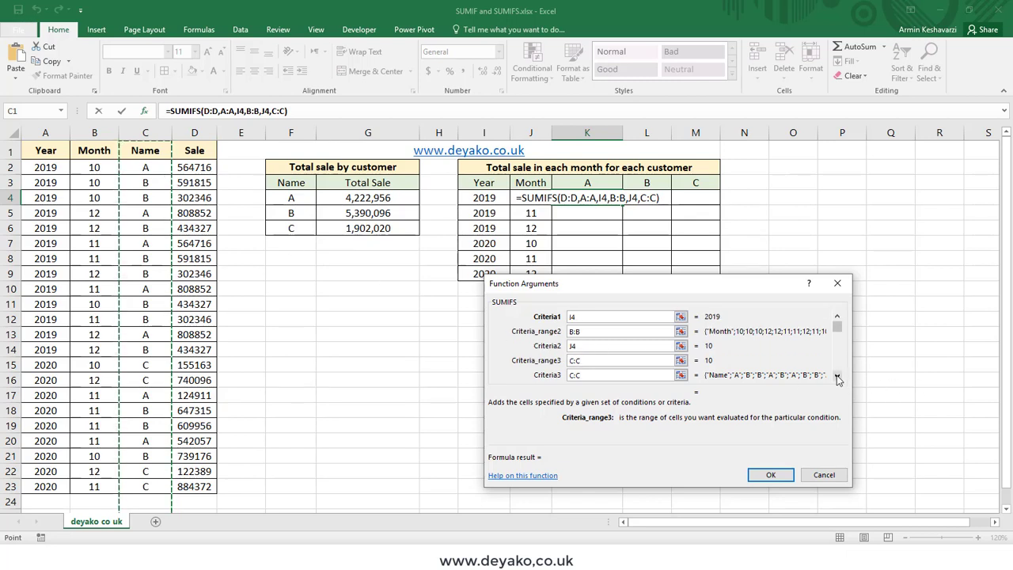
left_click(585, 186)
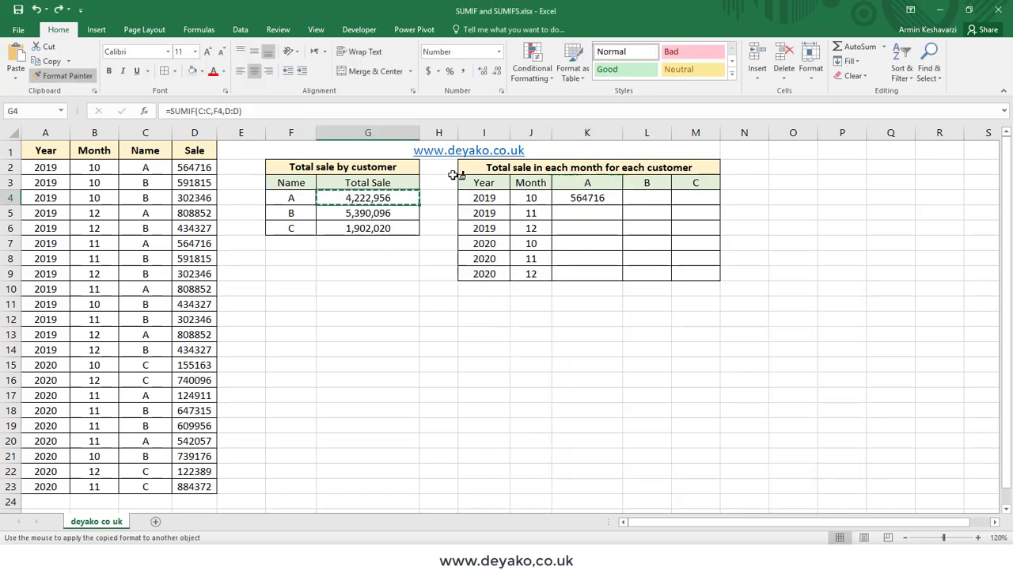
Copy G4's number format to K4 and review the month, year and customer cells its formula refers to.
left_click(589, 197)
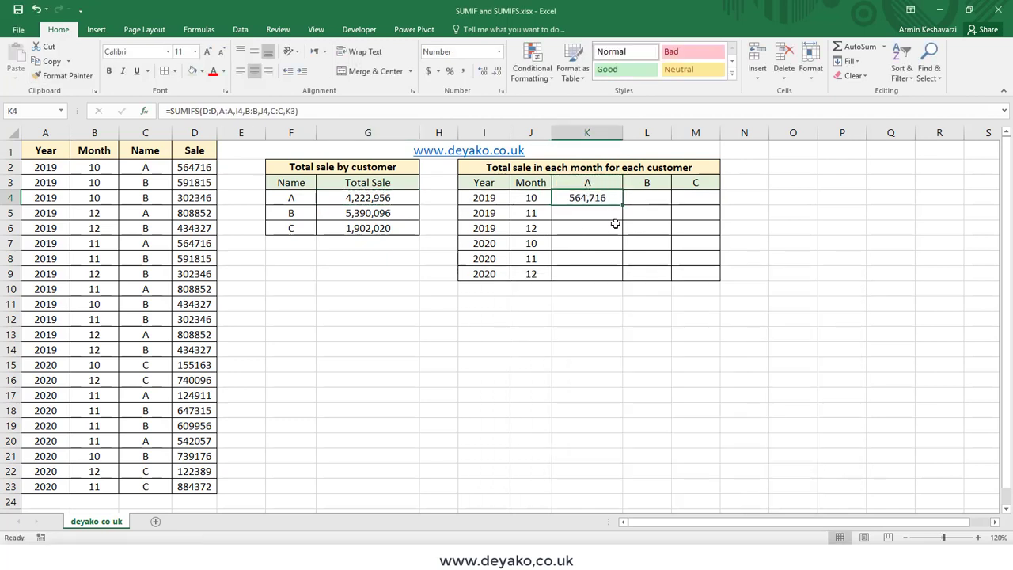
left_click(525, 197)
left_click(481, 197)
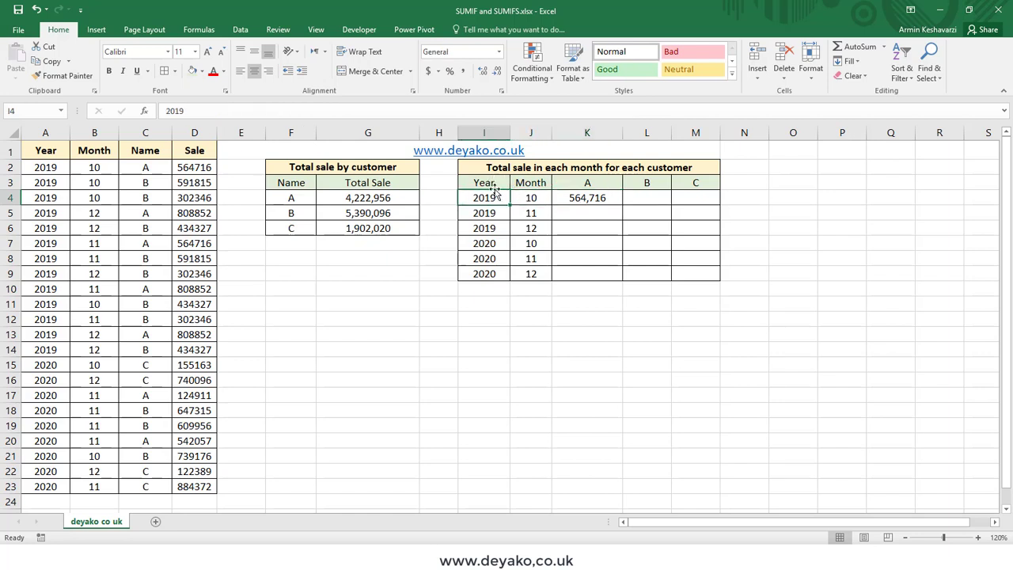
left_click(613, 183)
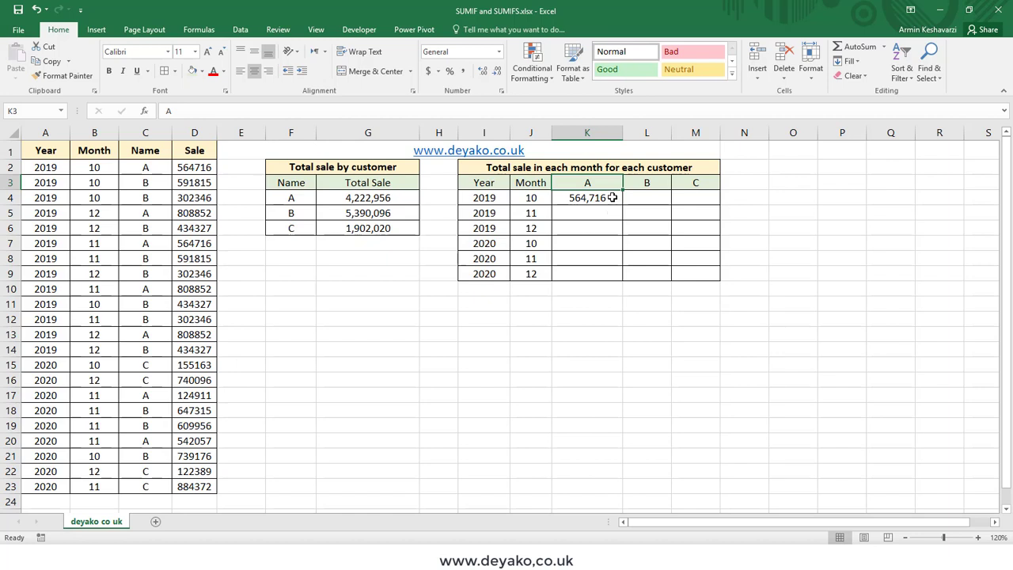
left_click(611, 198)
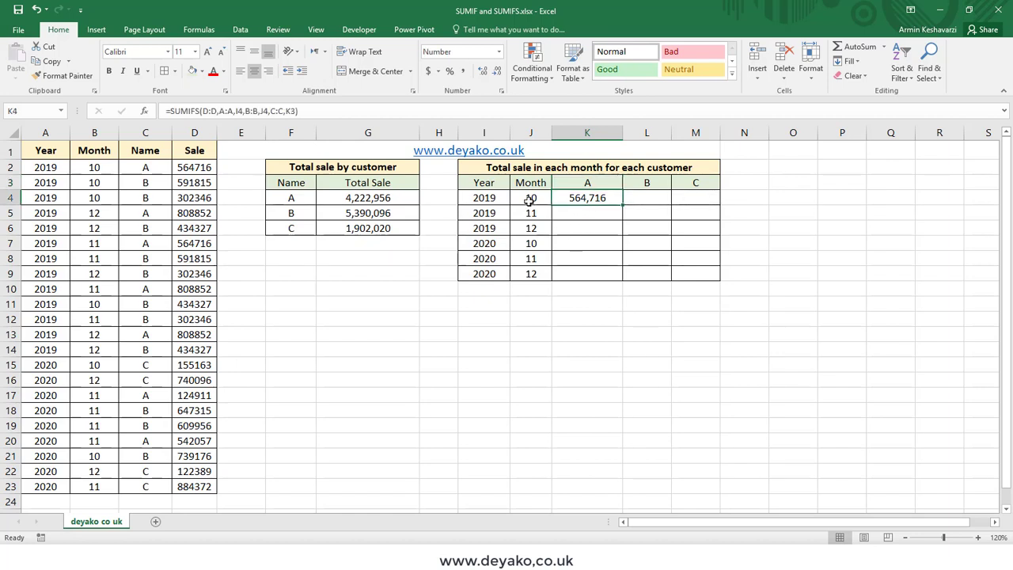
Make the column ranges in K4's SUMIFS absolute as $D:$D, $A:$A, $B:$B and $C:$C.
left_click(208, 111)
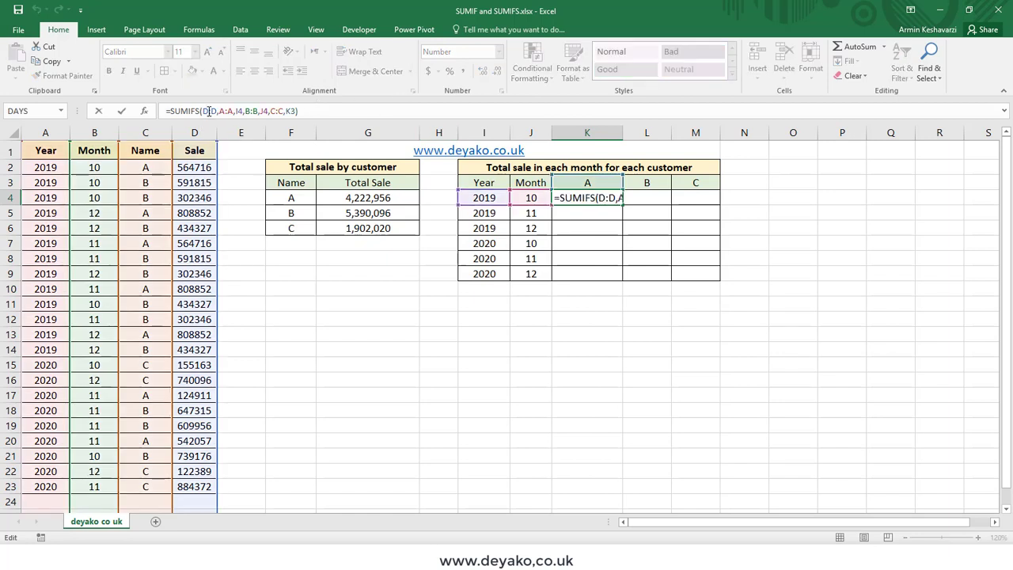
key("F4")
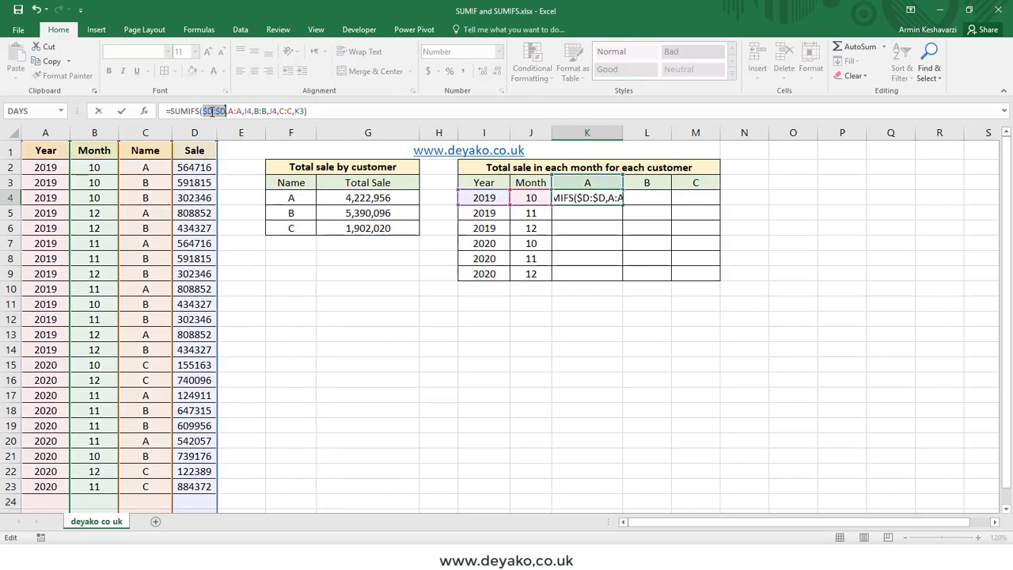
left_click(236, 111)
key("F4")
left_click(266, 111)
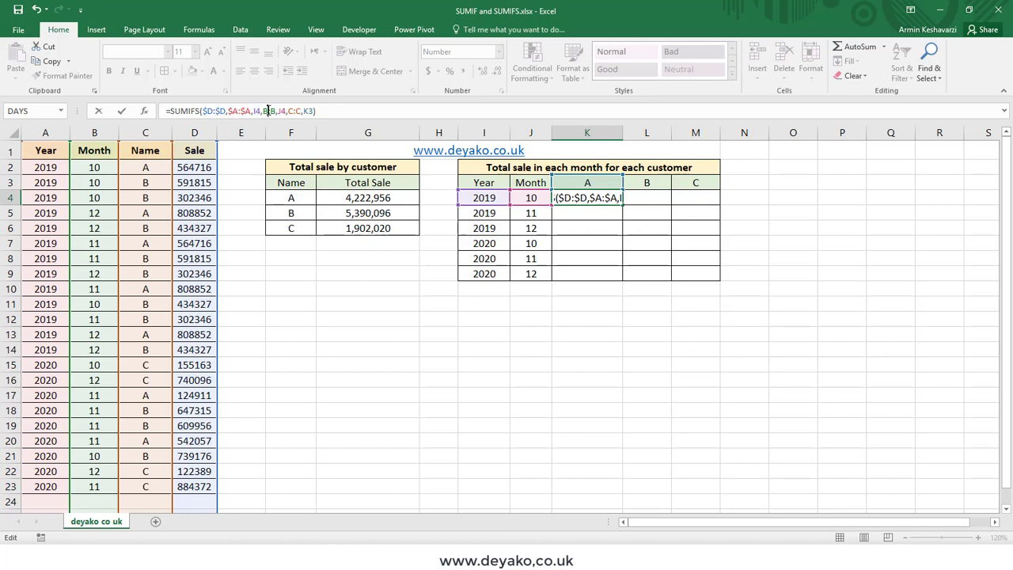
key("F4")
left_click(304, 110)
key("F4")
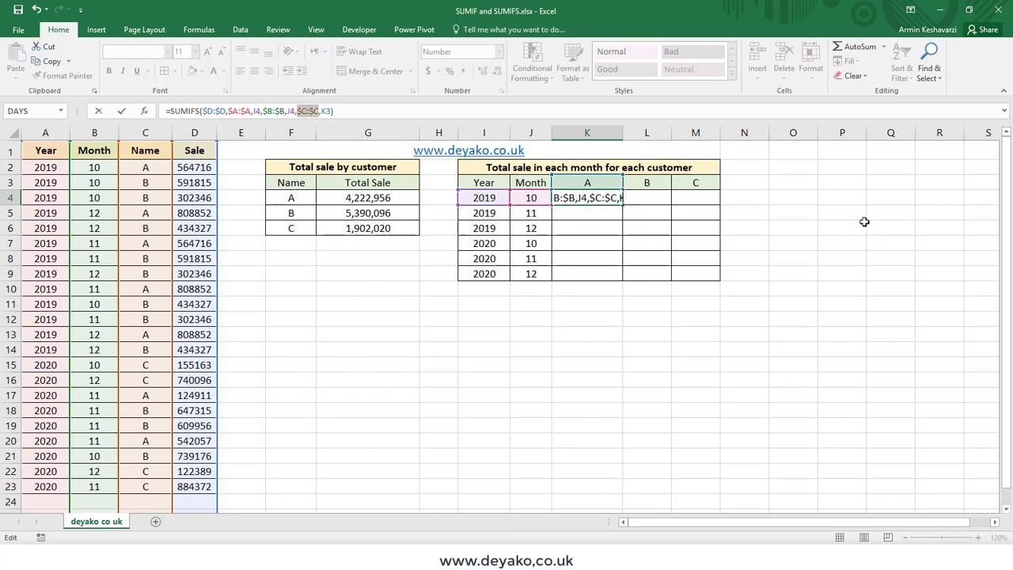
Change the criteria references in K4's SUMIFS to the mixed references $I4, $J4 and K$3.
left_click(254, 111)
key("Left")
type("$")
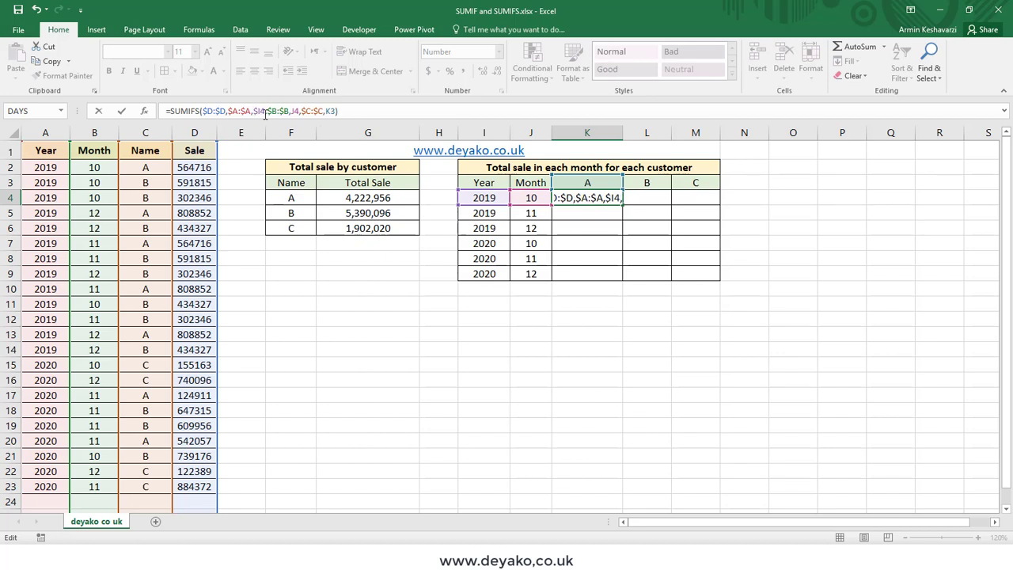
left_click_drag(261, 113, 267, 113)
left_click(294, 111)
type("$")
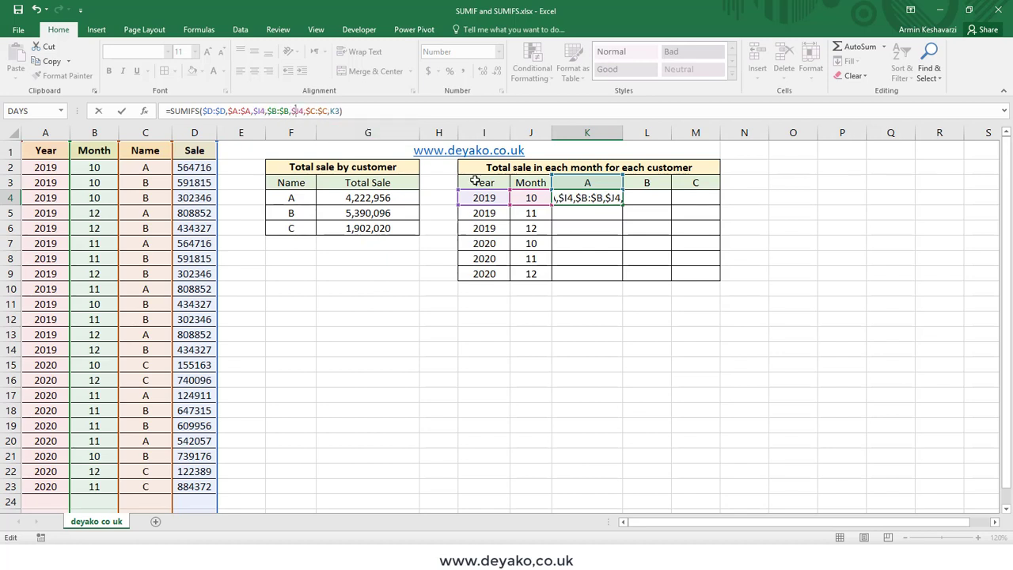
left_click_drag(299, 112, 340, 112)
left_click(333, 111)
type("$")
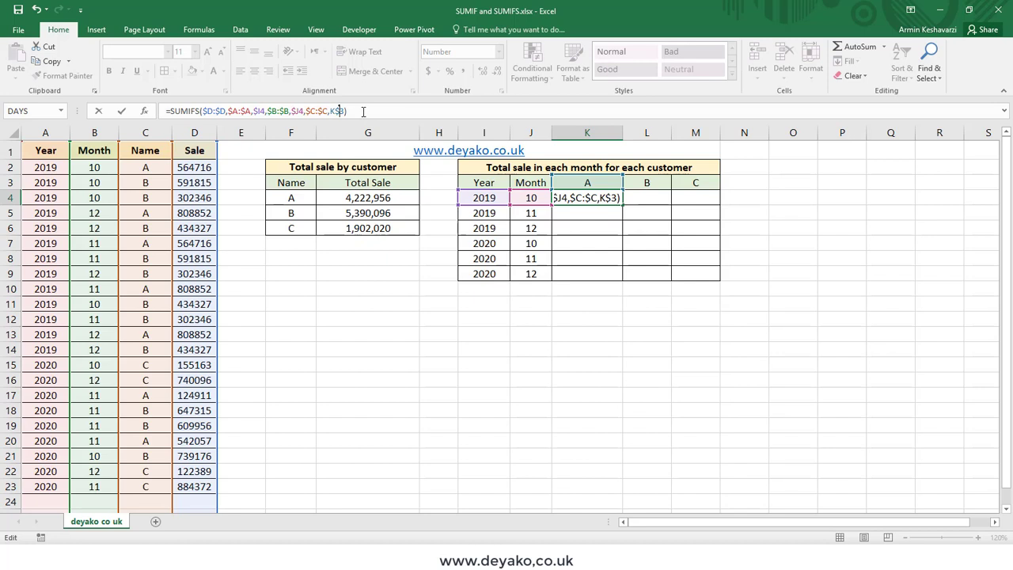
Confirm K4's SUMIFS formula and fill it across and down through M9, autofitting the width of column L.
key("Return")
left_click(600, 198)
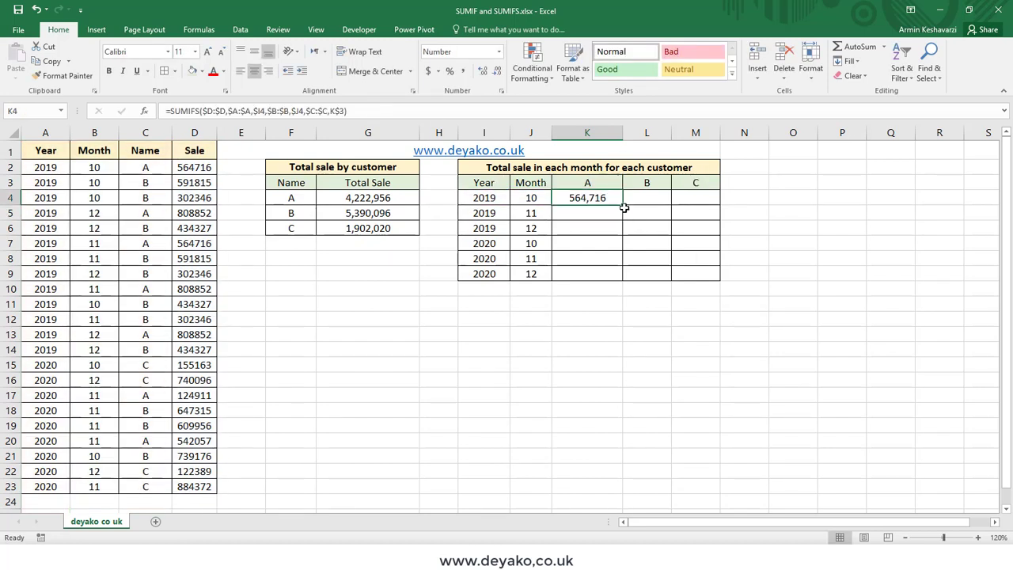
left_click_drag(624, 204, 724, 211)
double_click(672, 133)
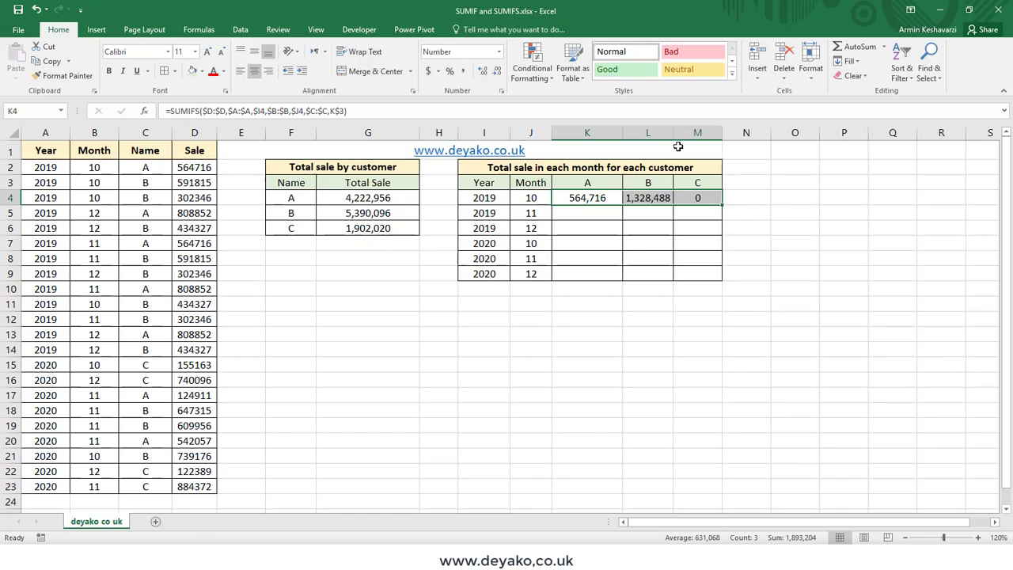
left_click_drag(722, 203, 720, 285)
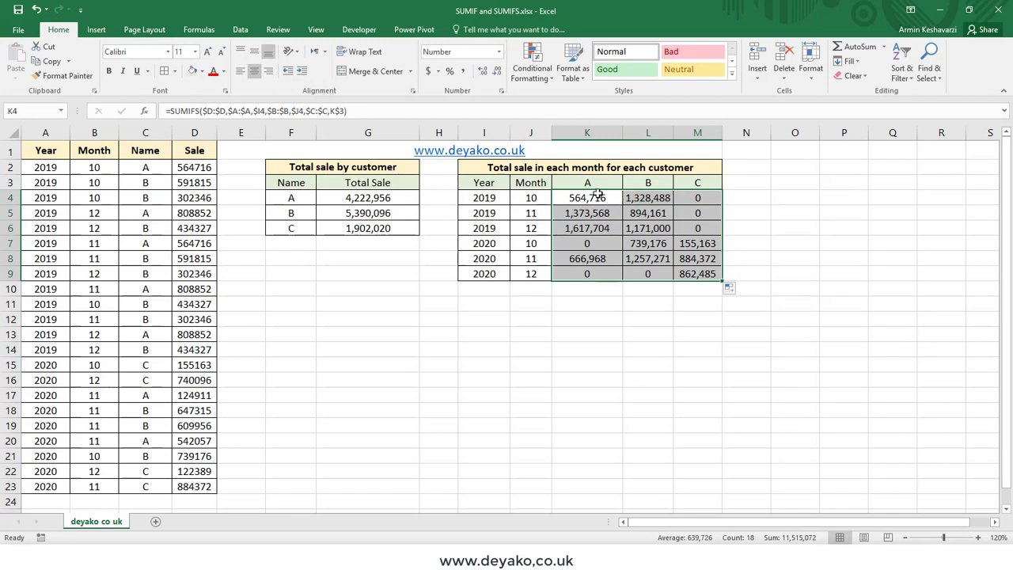
Check customer C's month 10 totals for 2019 and 2020 in M4 and M7 against the month 10 source rows.
left_click(694, 197)
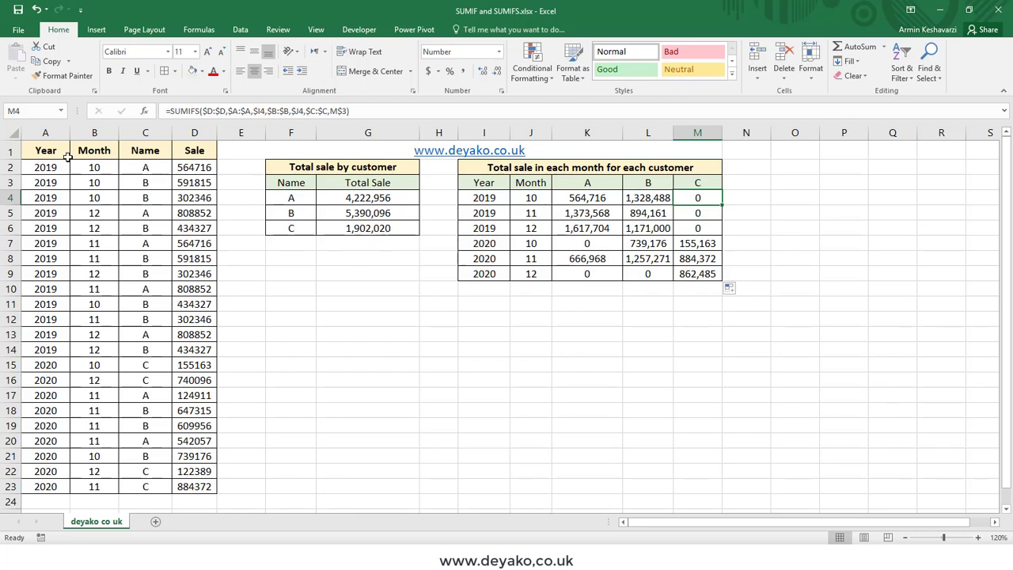
left_click_drag(82, 167, 94, 198)
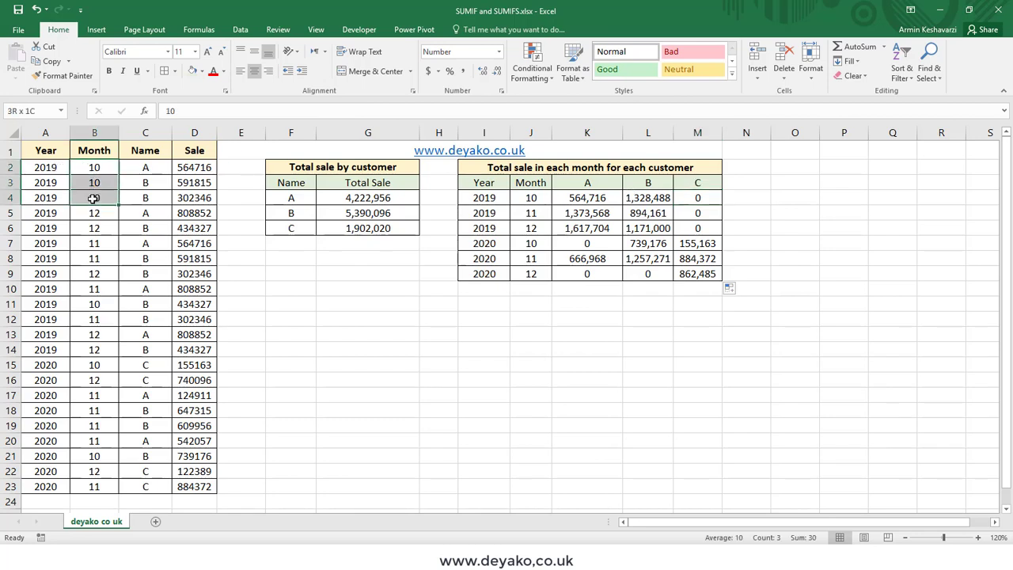
left_click_drag(40, 168, 187, 200)
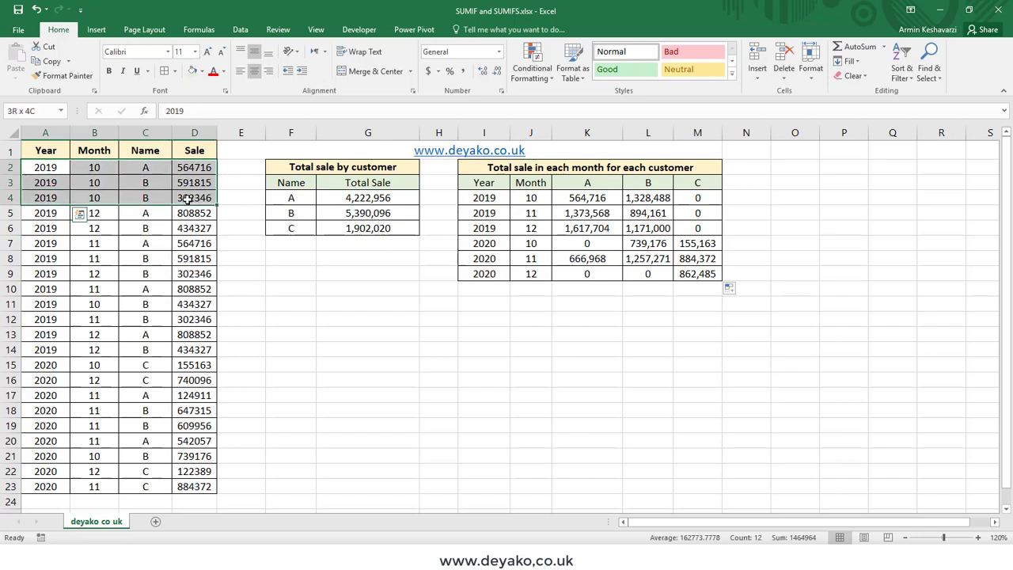
left_click_drag(188, 201, 188, 201)
left_click_drag(165, 306, 190, 307)
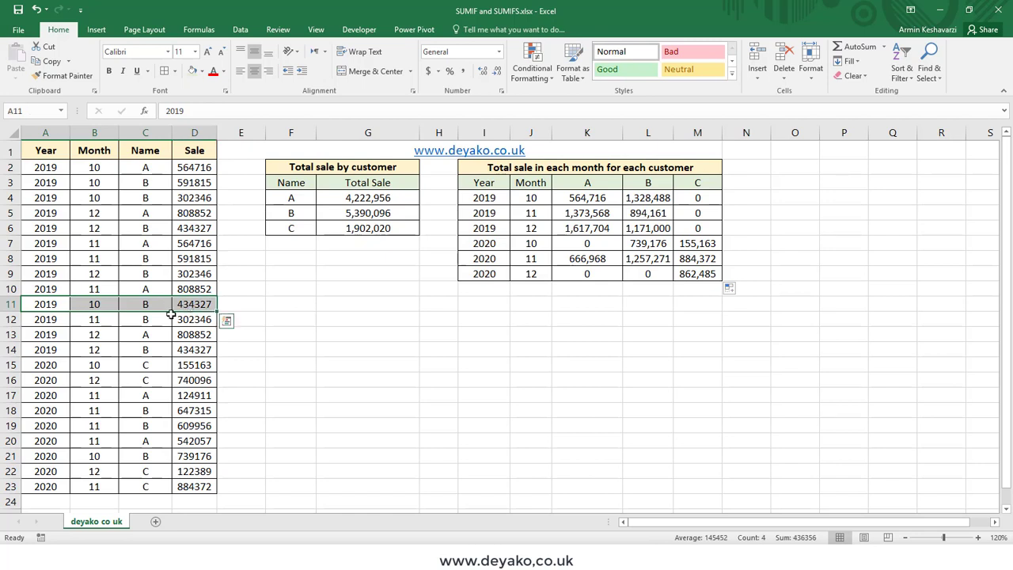
left_click_drag(43, 364, 184, 371)
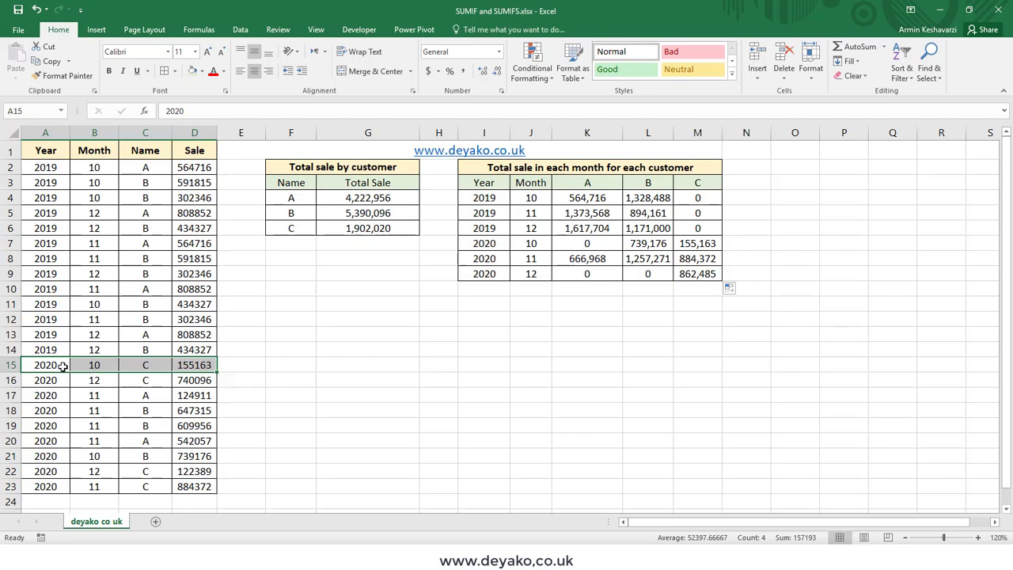
left_click(701, 243)
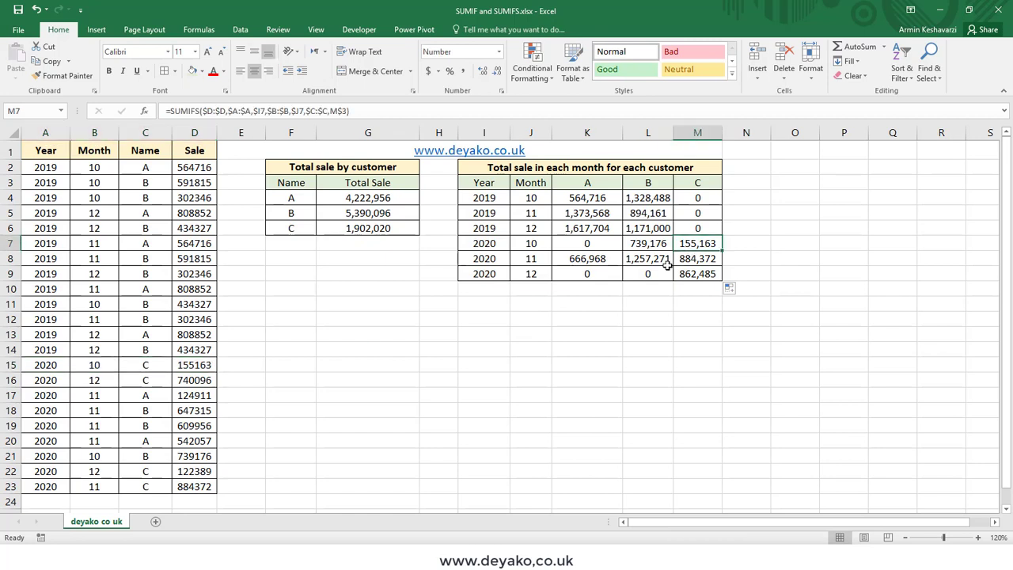